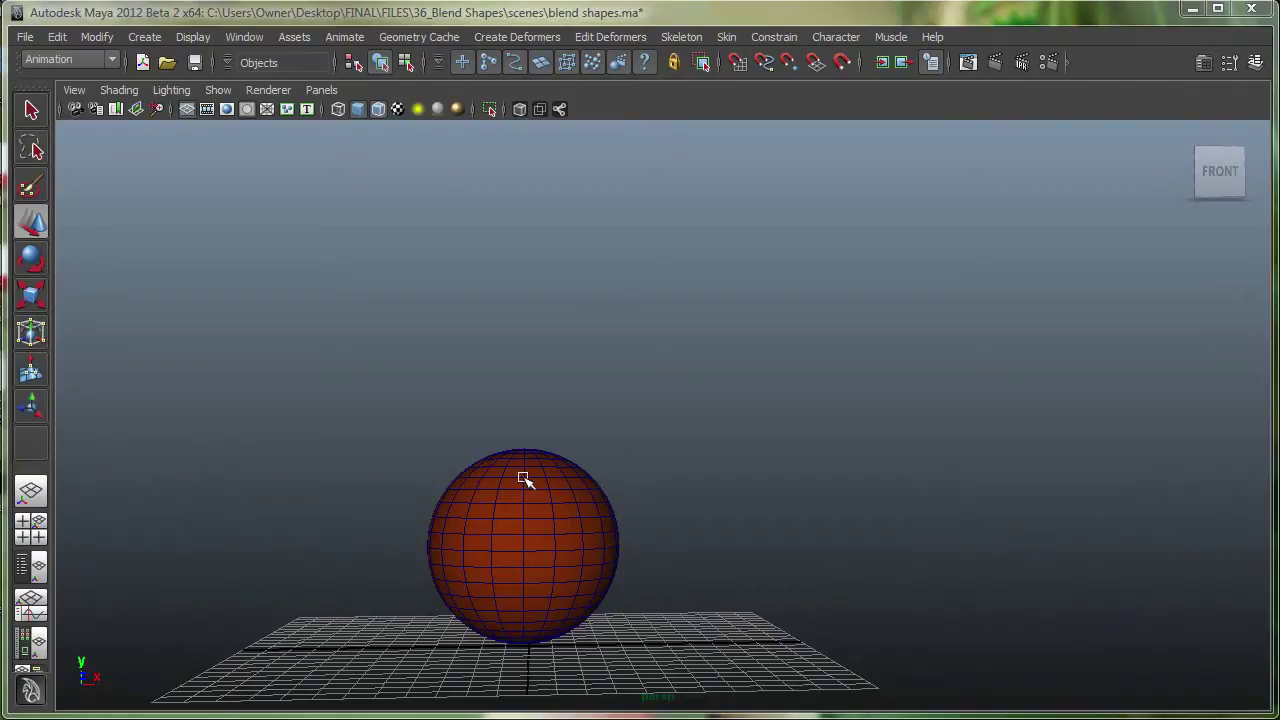
Duplicate the original sphere twice along the X axis to make an evenly spaced row of three, and select both copies.
alt+middle_drag(686, 514, 626, 490)
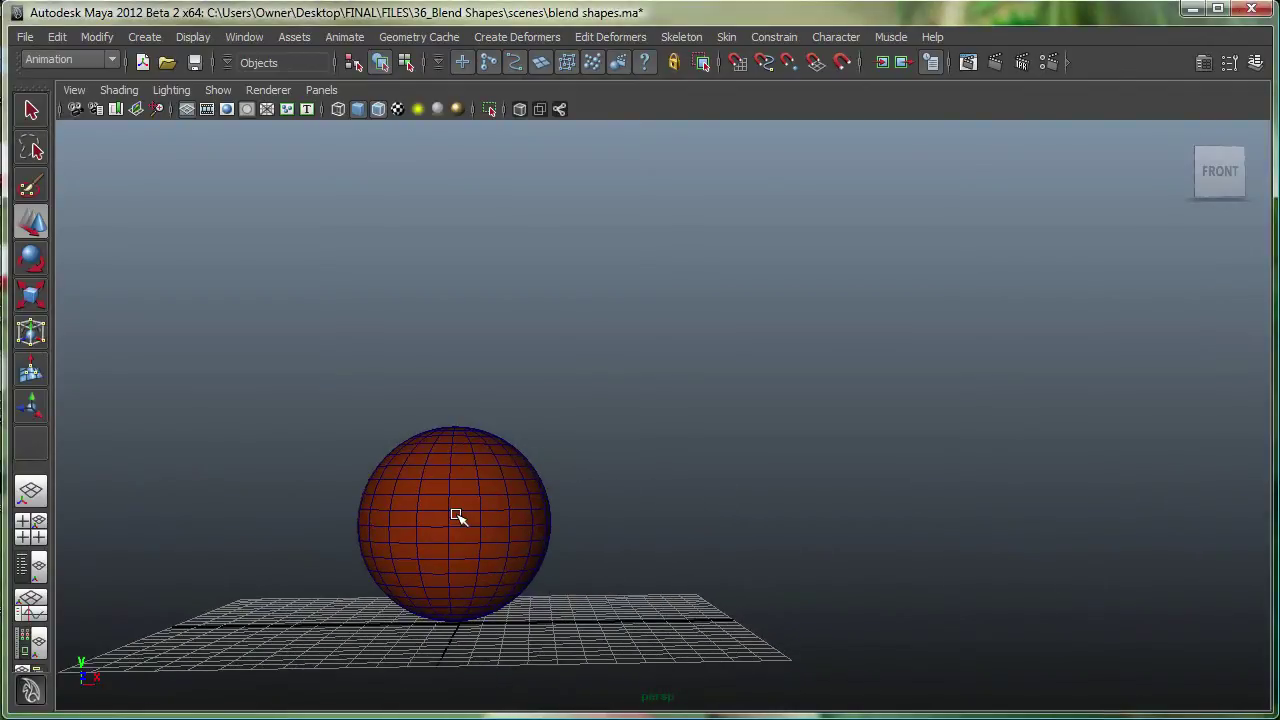
click(458, 518)
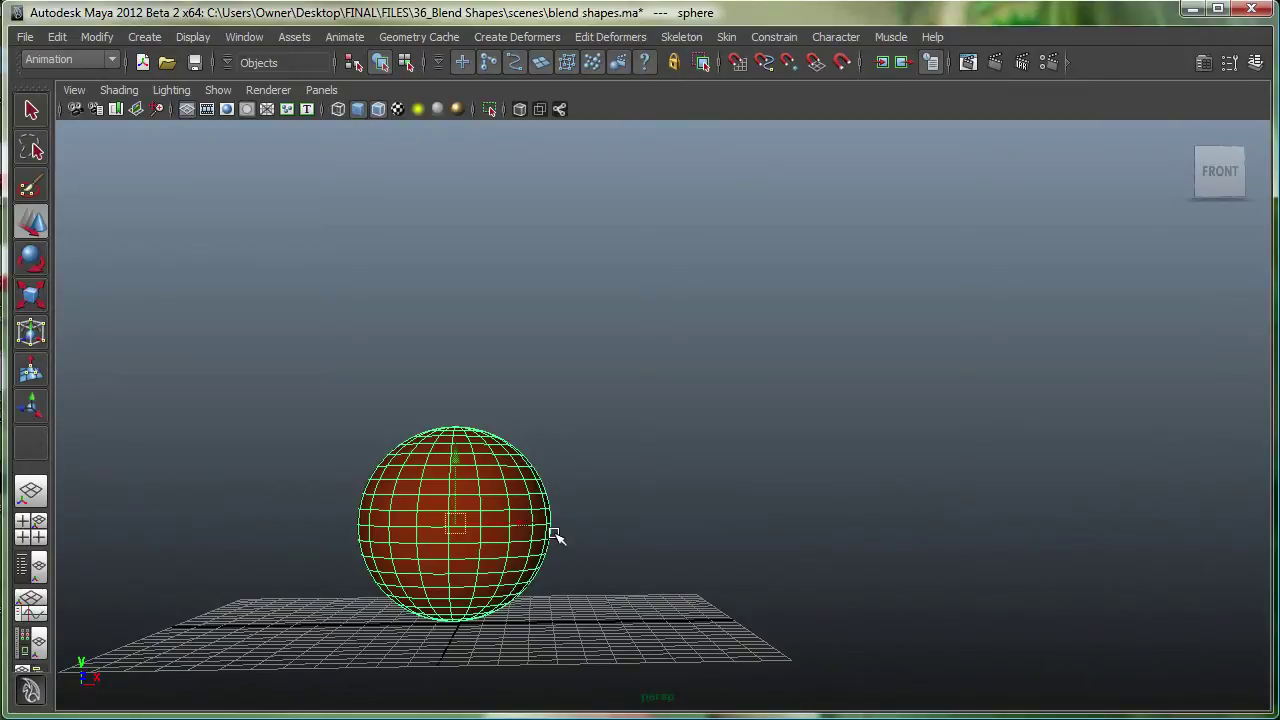
key(ctrl+d)
middle_drag(552, 530, 806, 540)
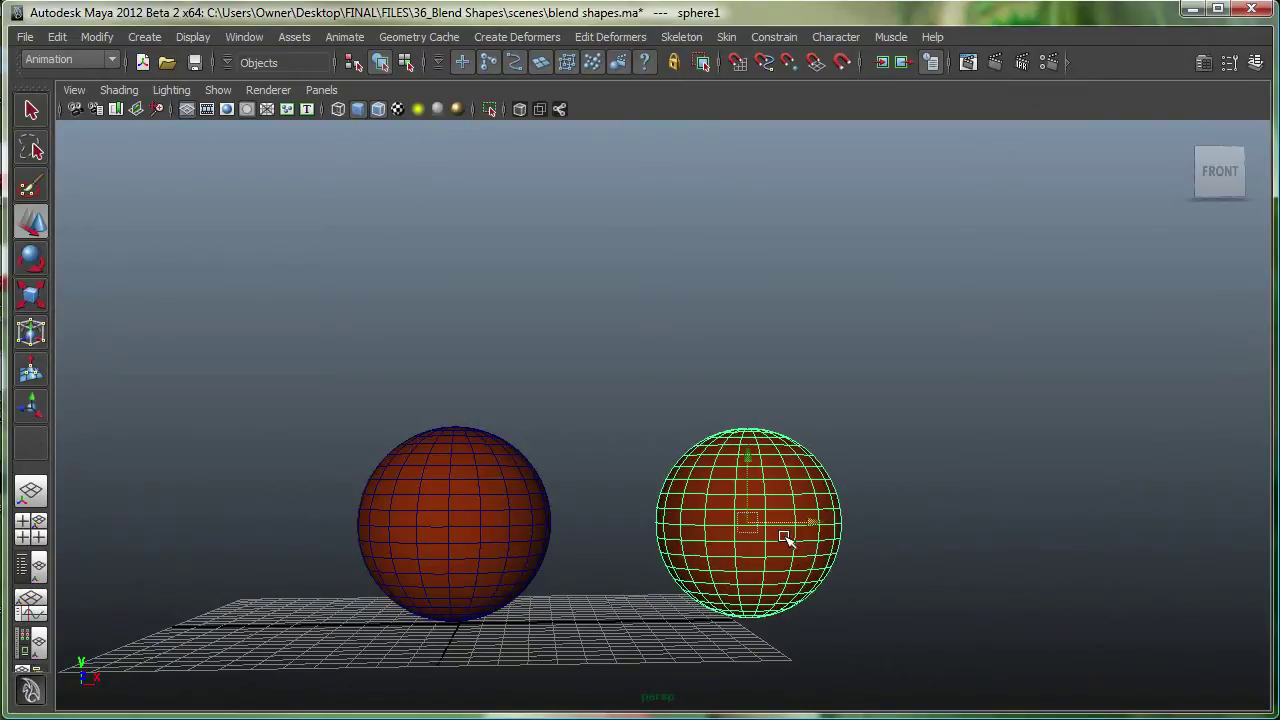
key(shift+d)
drag(693, 340, 1065, 580)
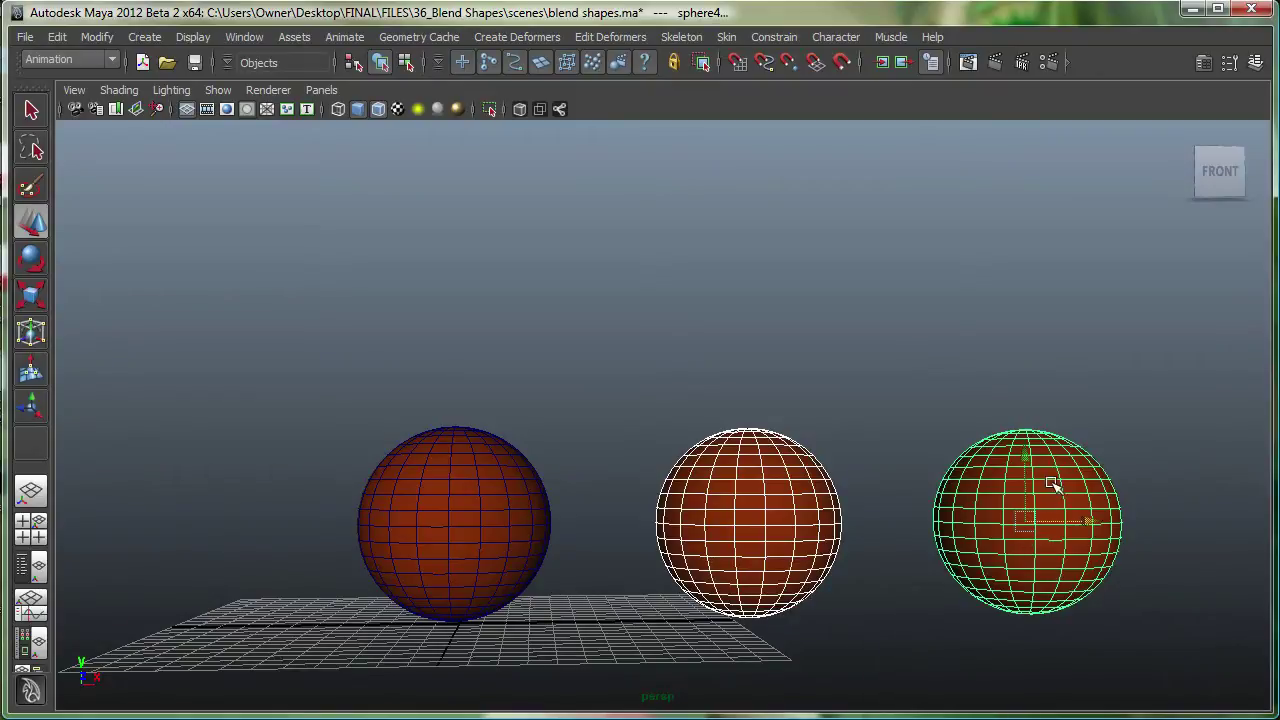
Duplicate the two selected spheres straight up to form a second row above them, and clear the selection.
key(ctrl+d)
drag(1033, 458, 1012, 228)
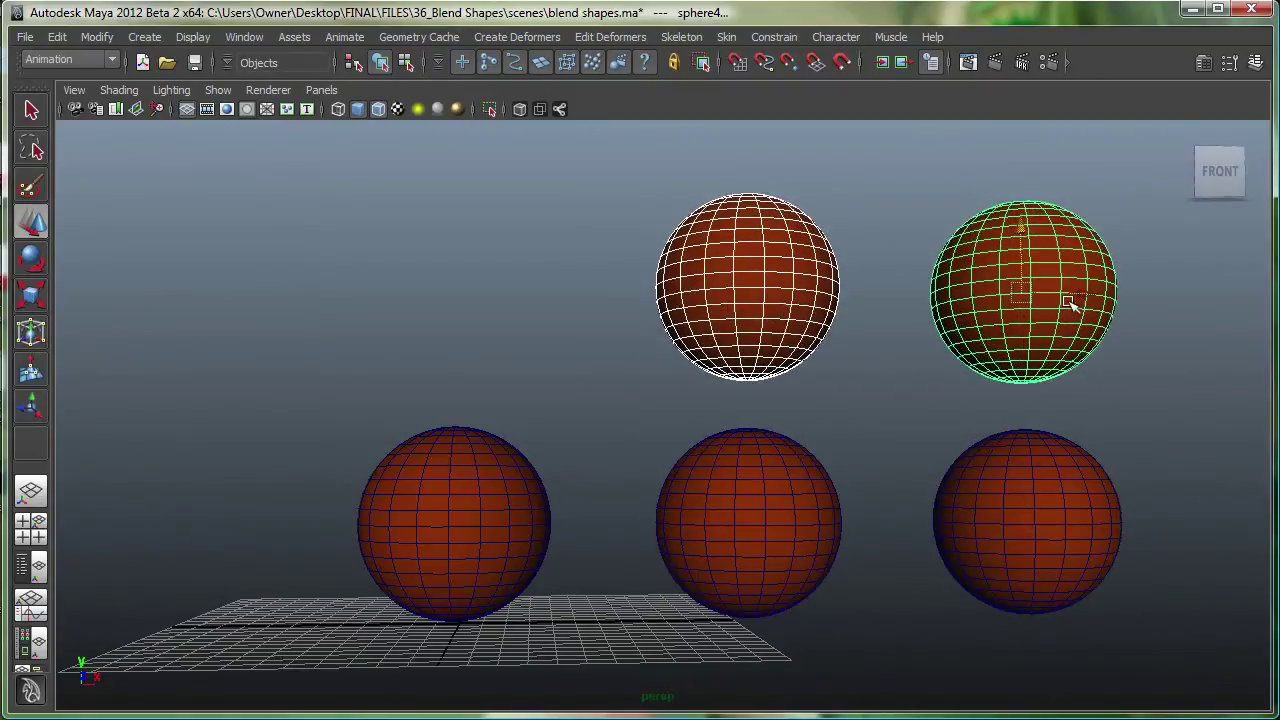
alt+right_drag(1109, 450, 1063, 451)
alt+drag(1066, 451, 1069, 471)
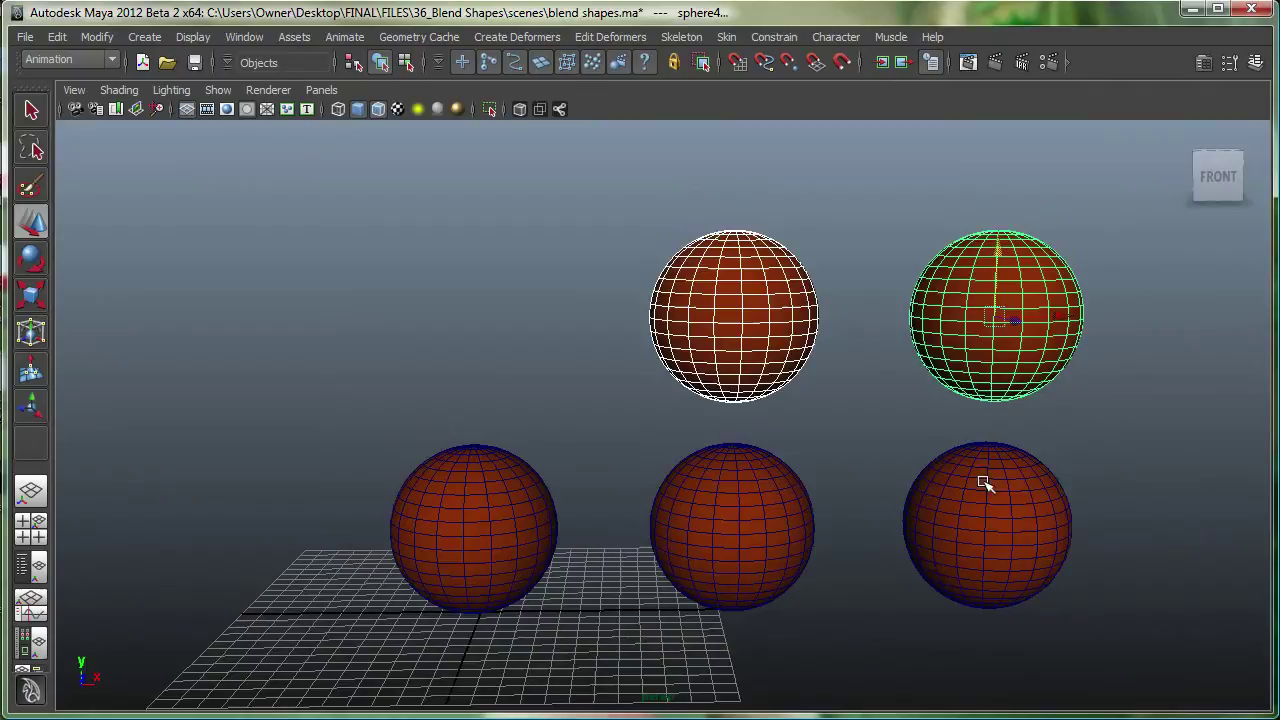
alt+middle_drag(983, 483, 1072, 492)
alt+drag(1073, 492, 1094, 514)
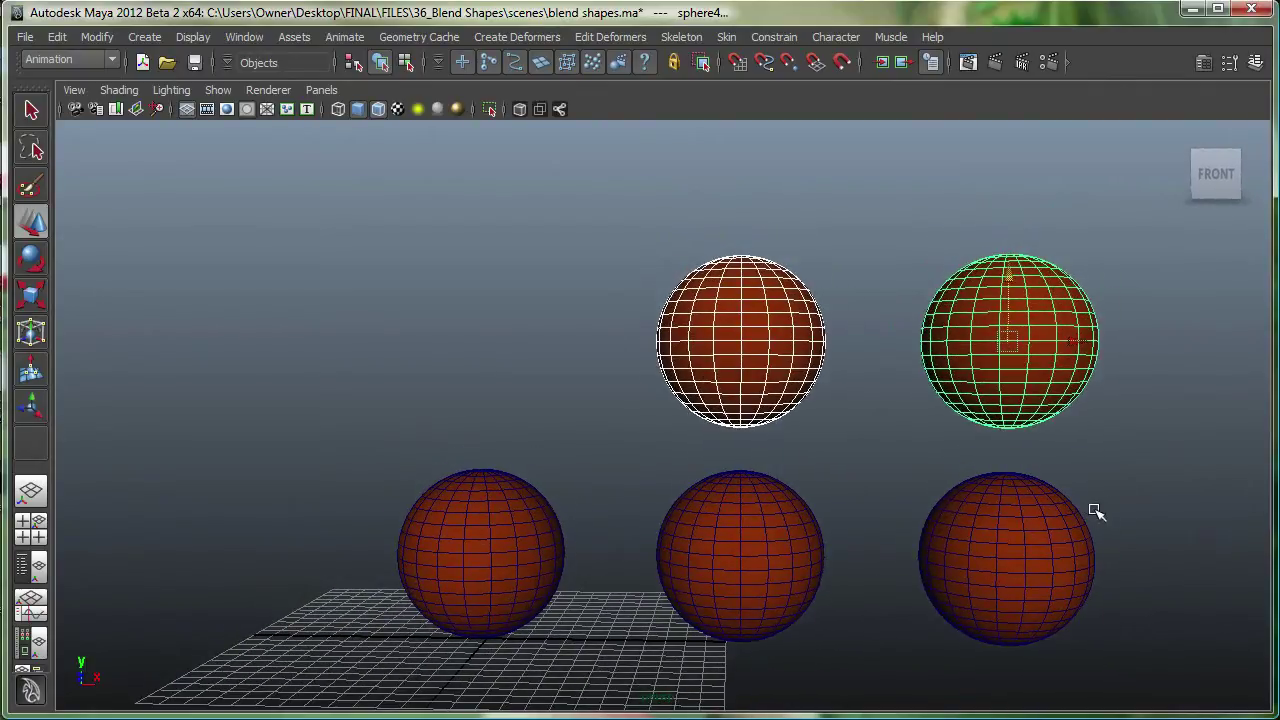
alt+drag(1106, 474, 1134, 454)
click(1112, 450)
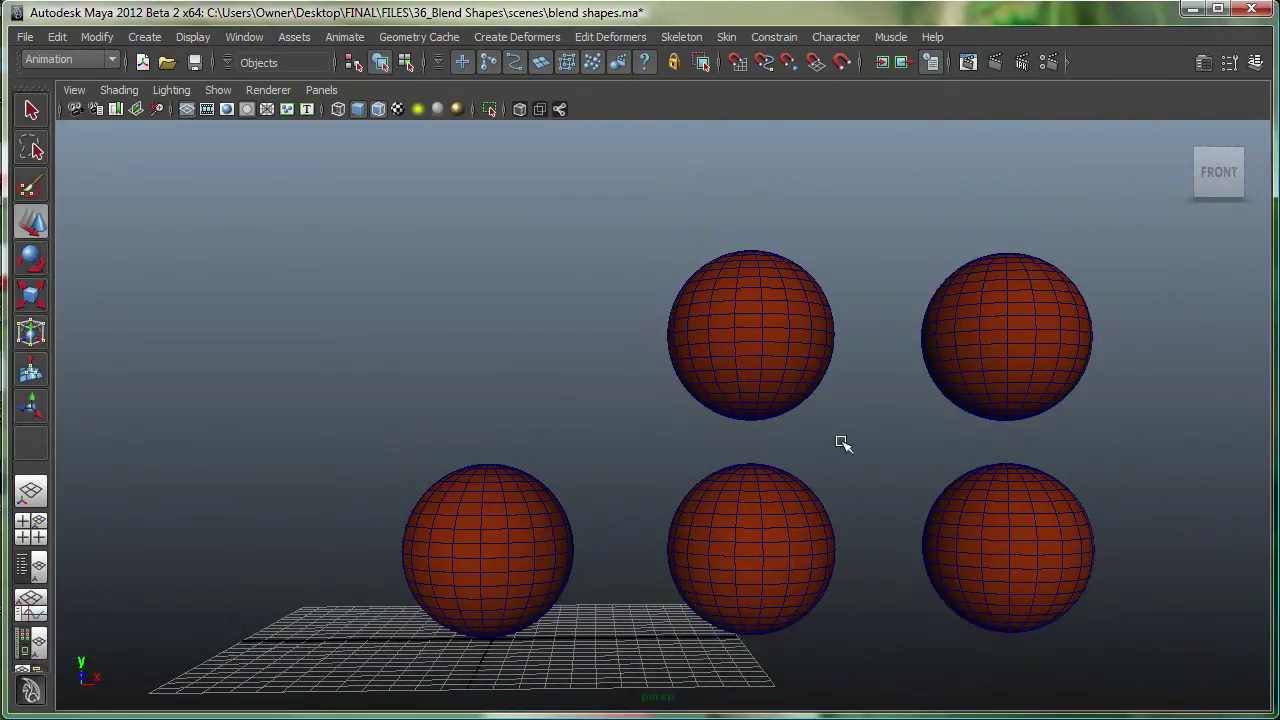
scroll(854, 391, up, 2)
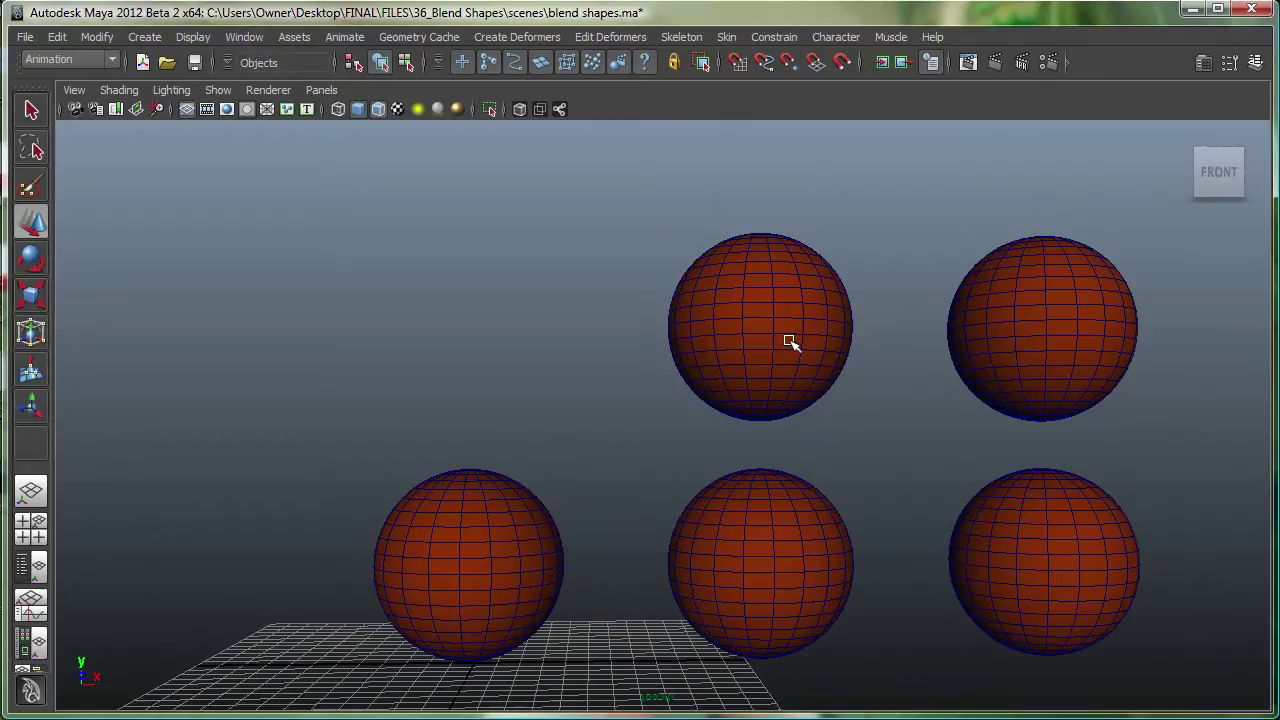
Turn on Soft Select with a 3.90 falloff radius and select the top vertices of the upper middle sphere.
double_click(30, 224)
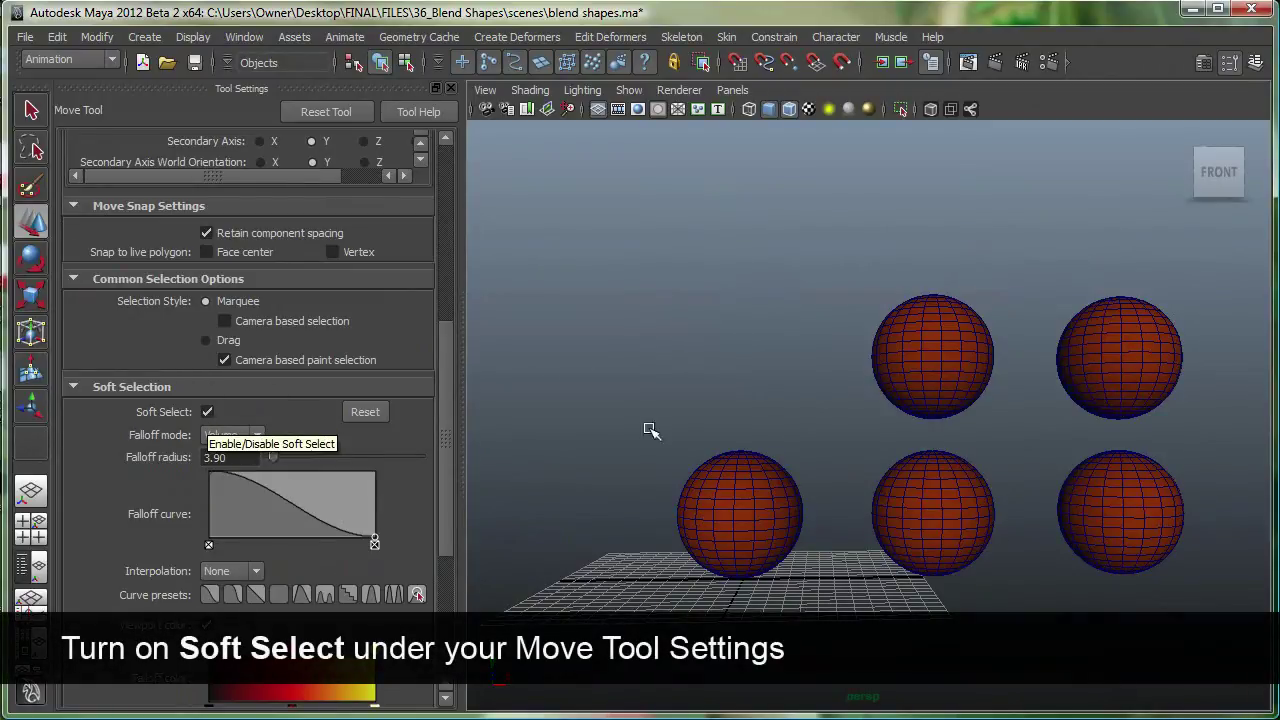
click(935, 352)
scroll(900, 340, up, 3)
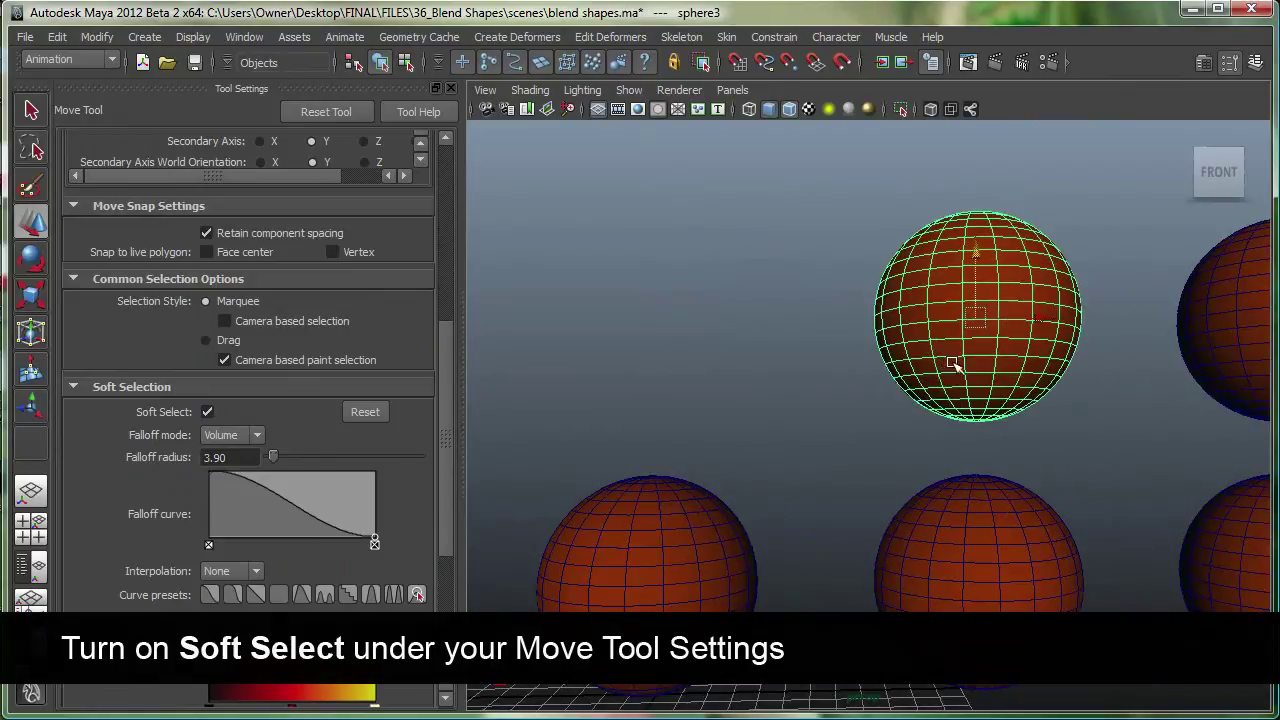
alt+drag(952, 364, 860, 434)
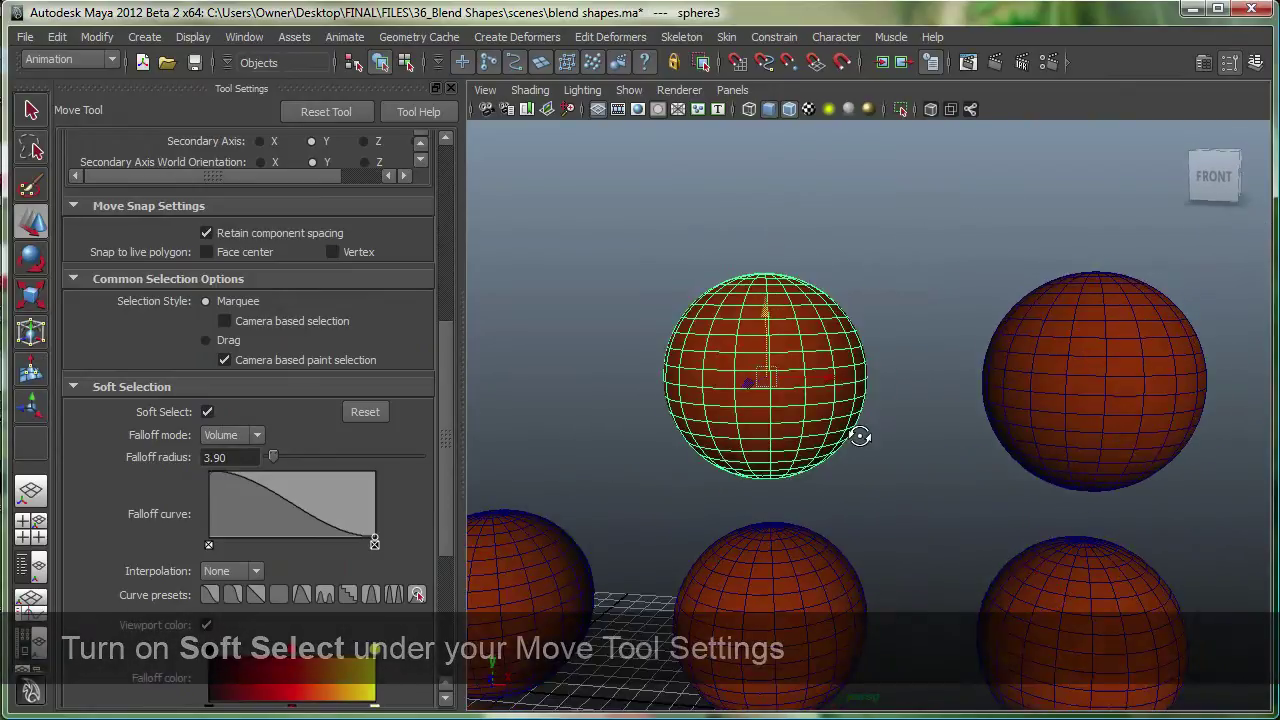
right_drag(778, 354, 718, 352)
alt+drag(759, 362, 819, 314)
drag(682, 224, 893, 302)
key(r)
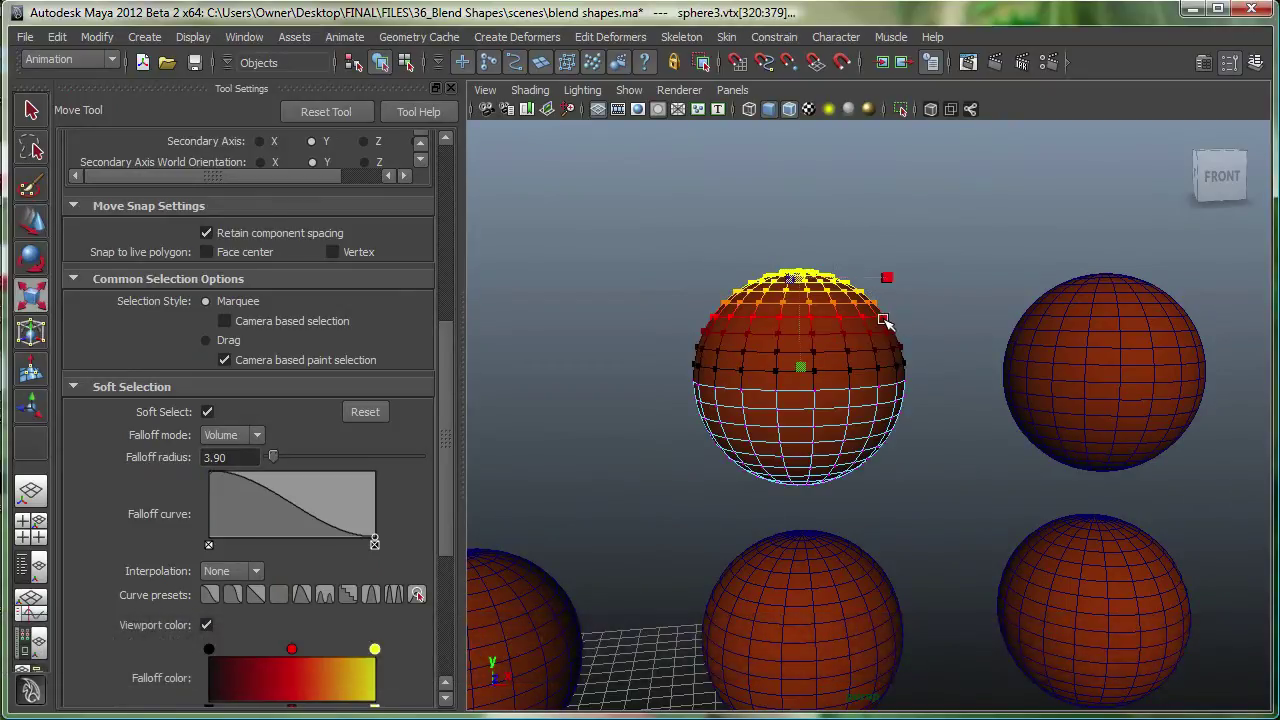
Raise the soft-selected top vertices of the upper middle sphere and scale them outward into a mushroom cap.
key(w)
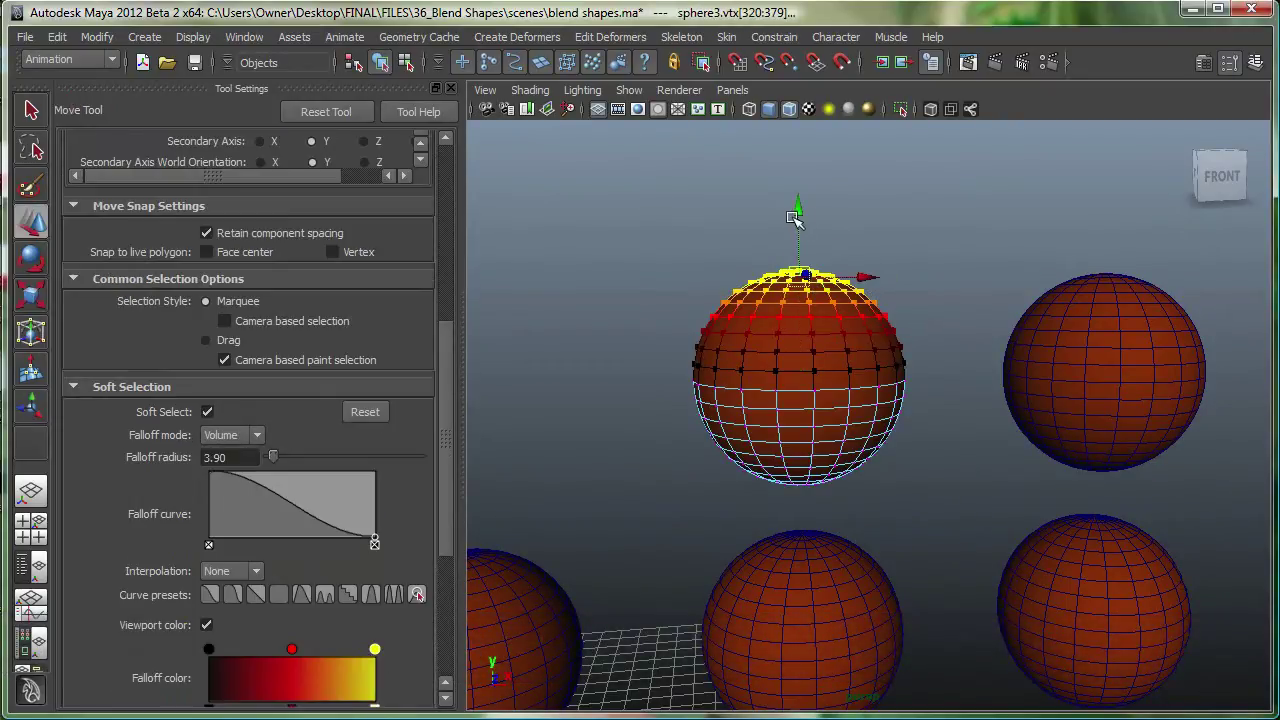
drag(794, 206, 800, 160)
key(r)
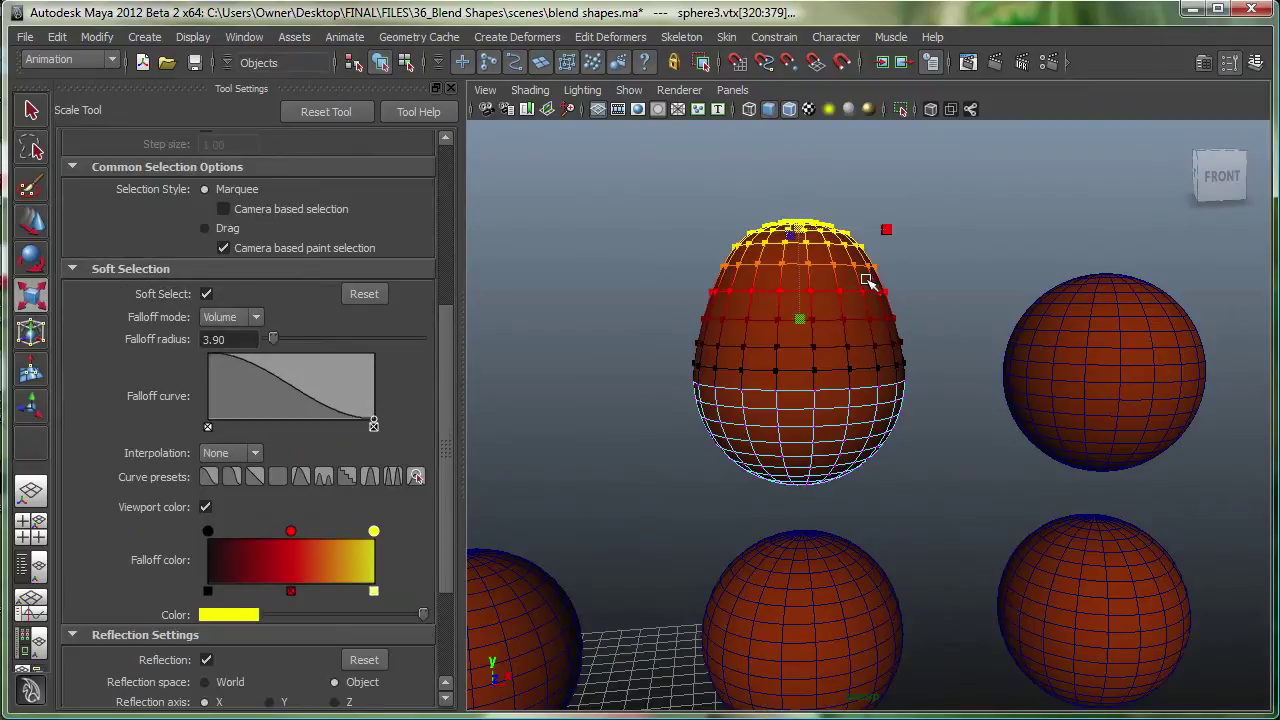
middle_drag(867, 280, 971, 320)
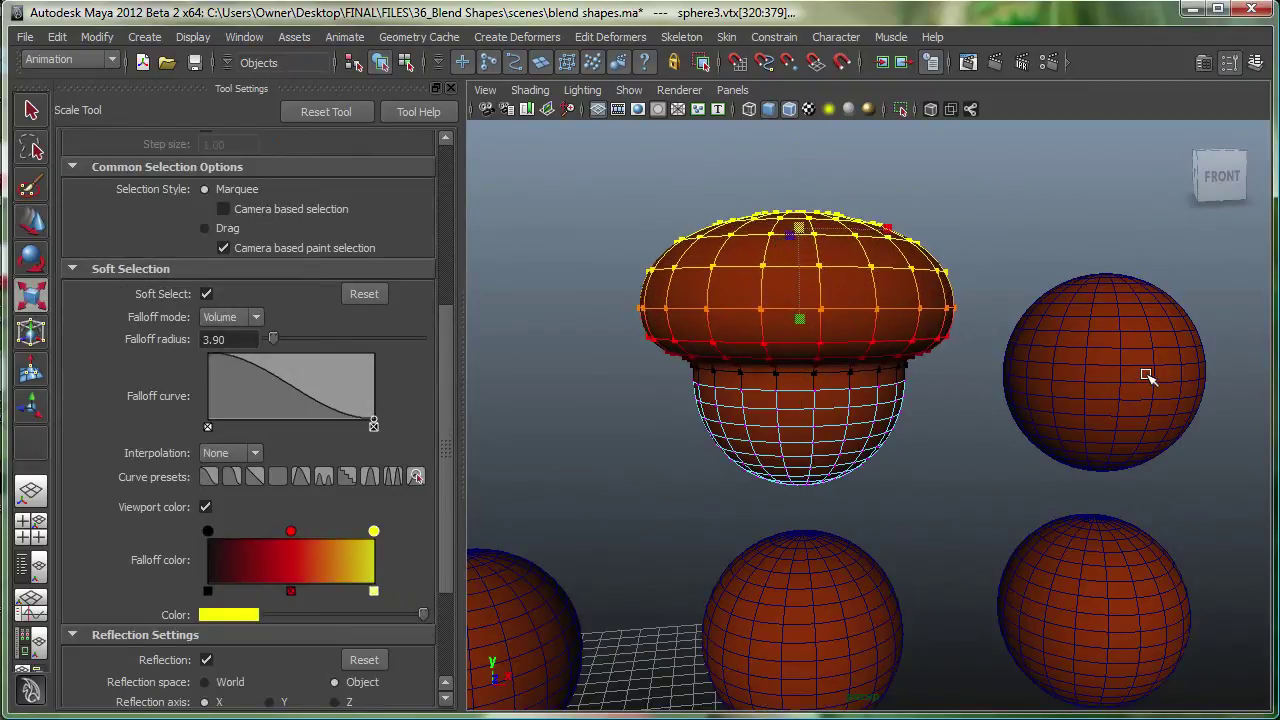
Put the upper right sphere in vertex mode and enable Reflection in object space across the X axis.
click(1147, 375)
alt+middle_drag(1147, 375, 1000, 305)
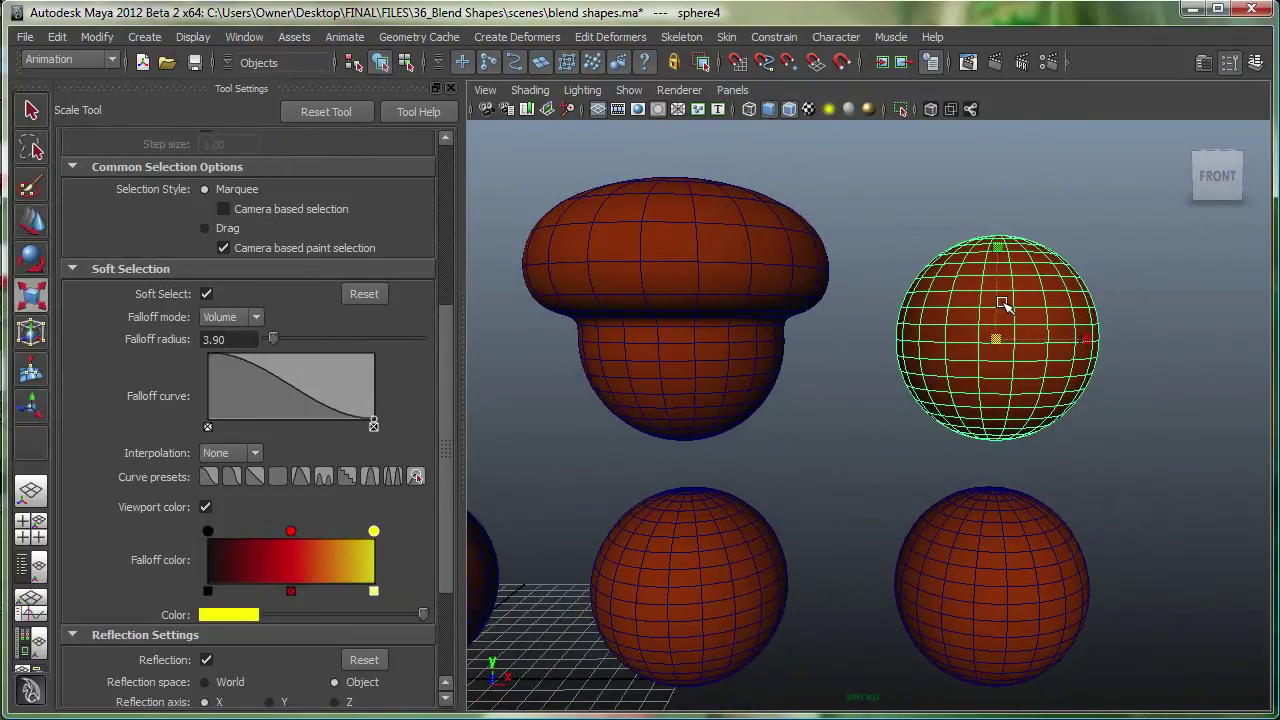
right_drag(1003, 303, 955, 305)
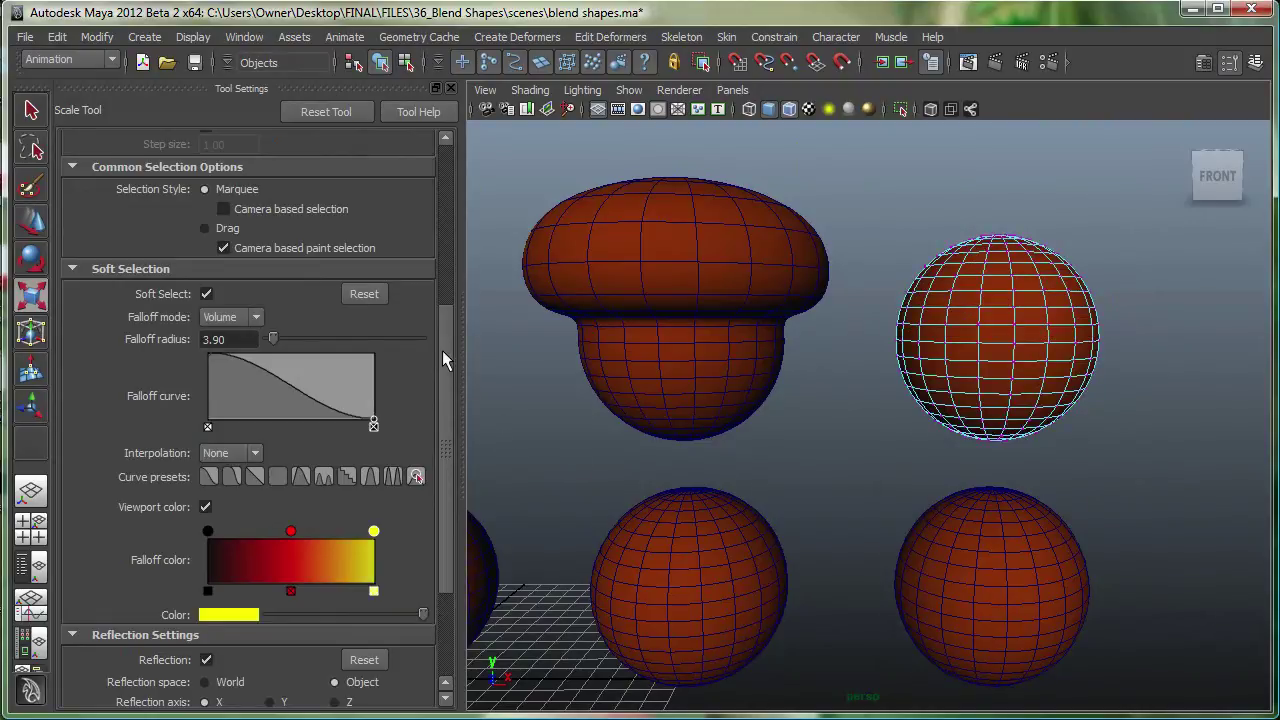
drag(445, 360, 447, 467)
click(205, 499)
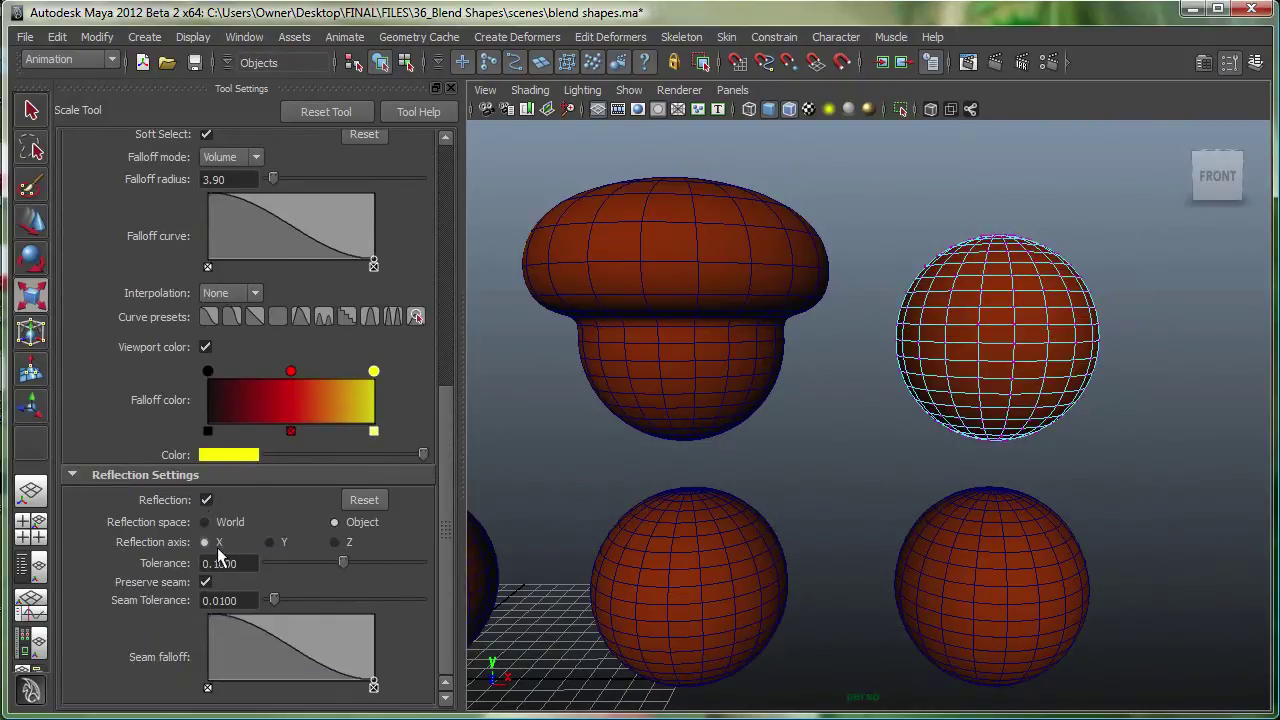
Select the upper side vertices of the upper right sphere and pull them up and outward into a heart shape.
drag(1107, 262, 1056, 314)
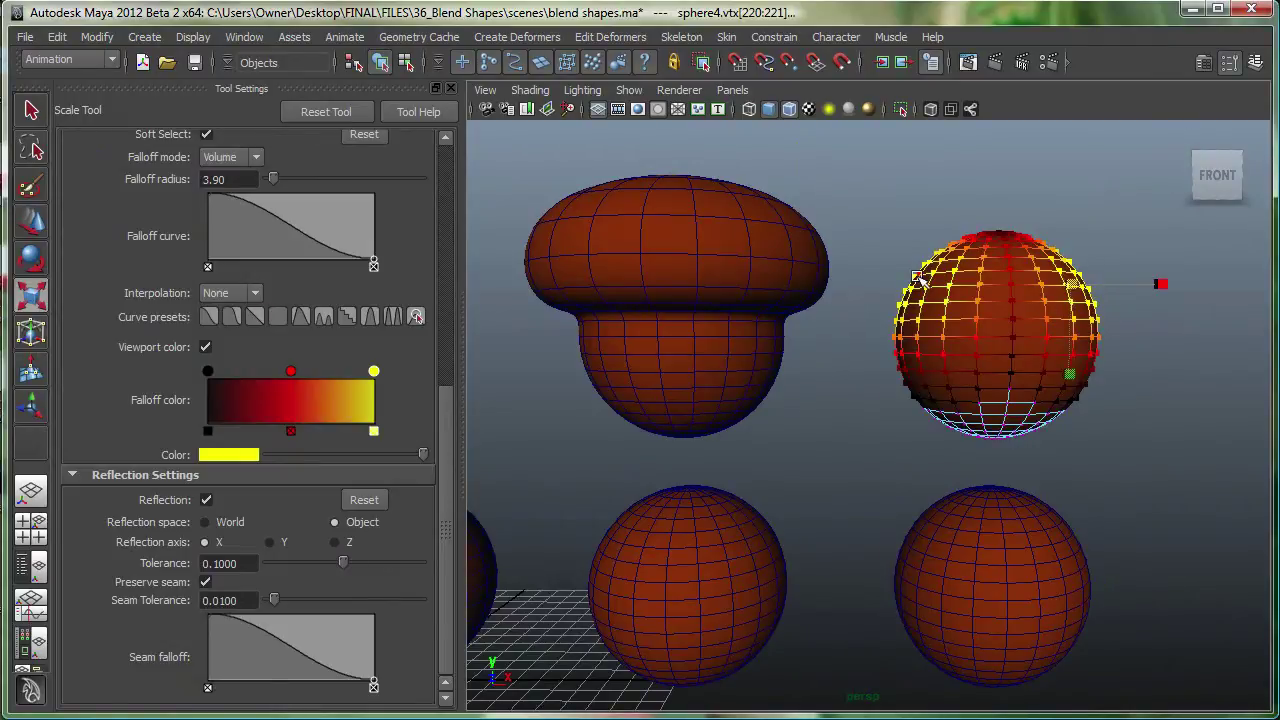
key(w)
drag(1079, 287, 1122, 230)
Select the middle vertices of the lower right sphere and scale them inward to form an hourglass shape.
click(1010, 517)
alt+right_drag(1108, 571, 898, 521)
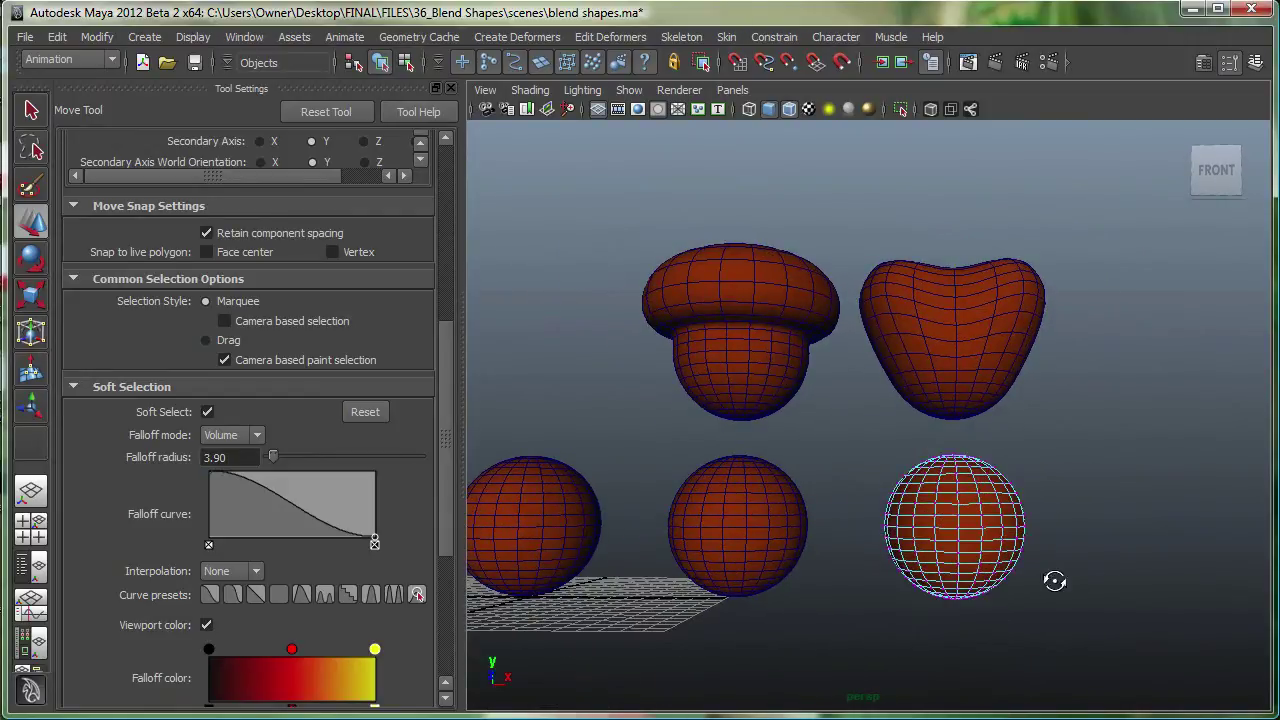
alt+drag(1054, 580, 1040, 577)
drag(860, 497, 1065, 541)
alt+drag(1065, 541, 1054, 538)
click(1077, 531)
mouse_move(866, 504)
mouse_down()
mouse_move(1073, 538)
mouse_move(1043, 523)
mouse_move(917, 534)
mouse_move(846, 517)
mouse_up()
key(r)
Select a front vertex on the lower middle sphere and set the soft selection falloff radius to 5.84.
click(863, 523)
right_click(863, 523)
right_drag(863, 523, 809, 505)
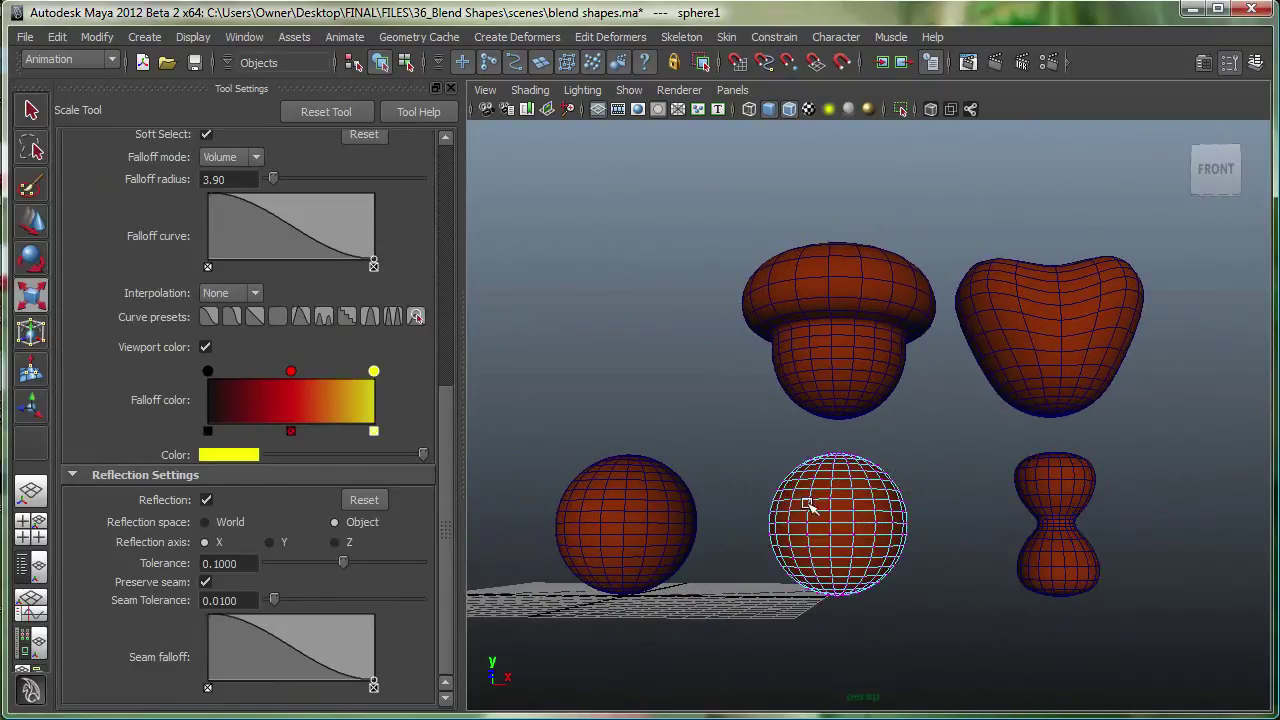
alt+drag(986, 563, 880, 583)
alt+drag(814, 548, 862, 538)
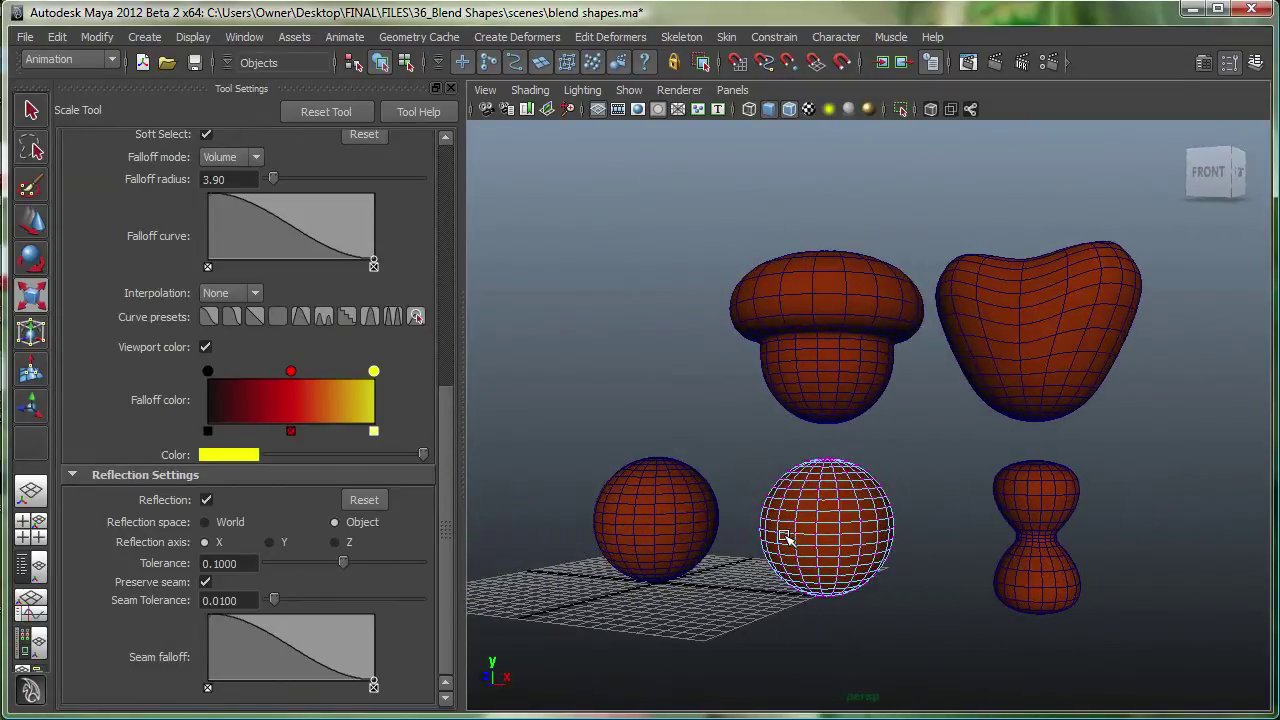
click(779, 536)
alt+drag(779, 536, 908, 514)
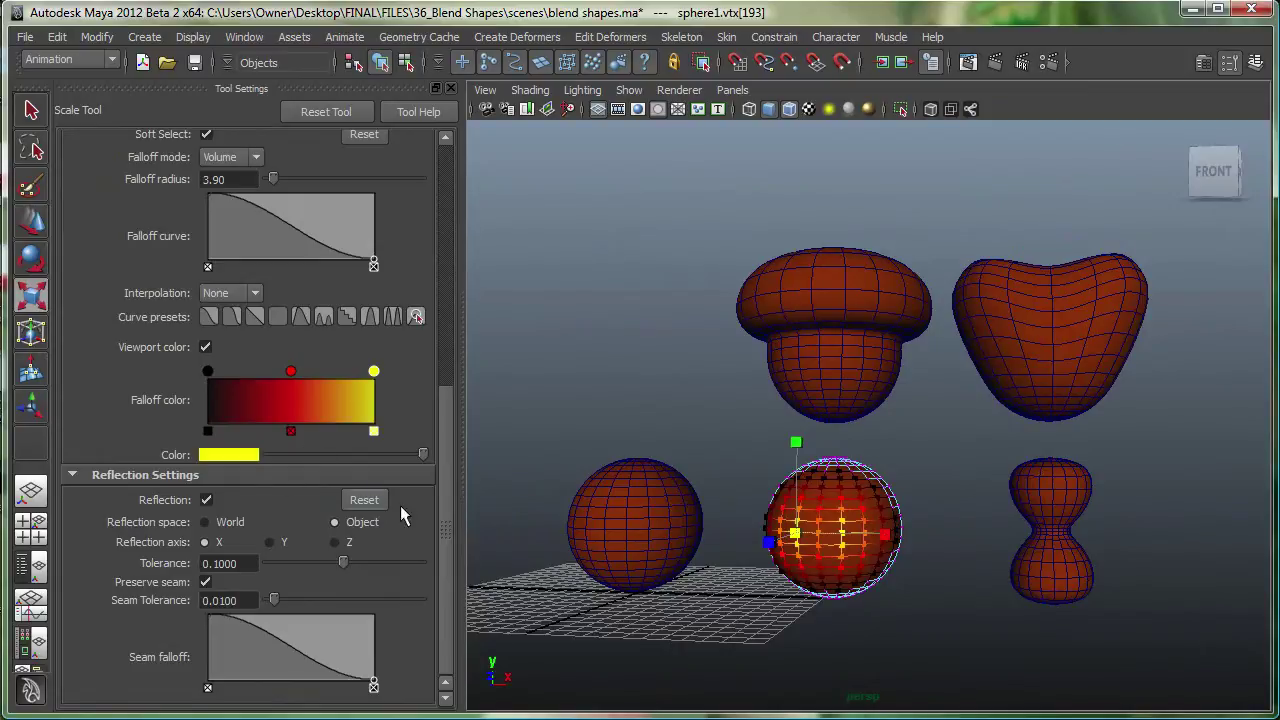
scroll(448, 450, up, 3)
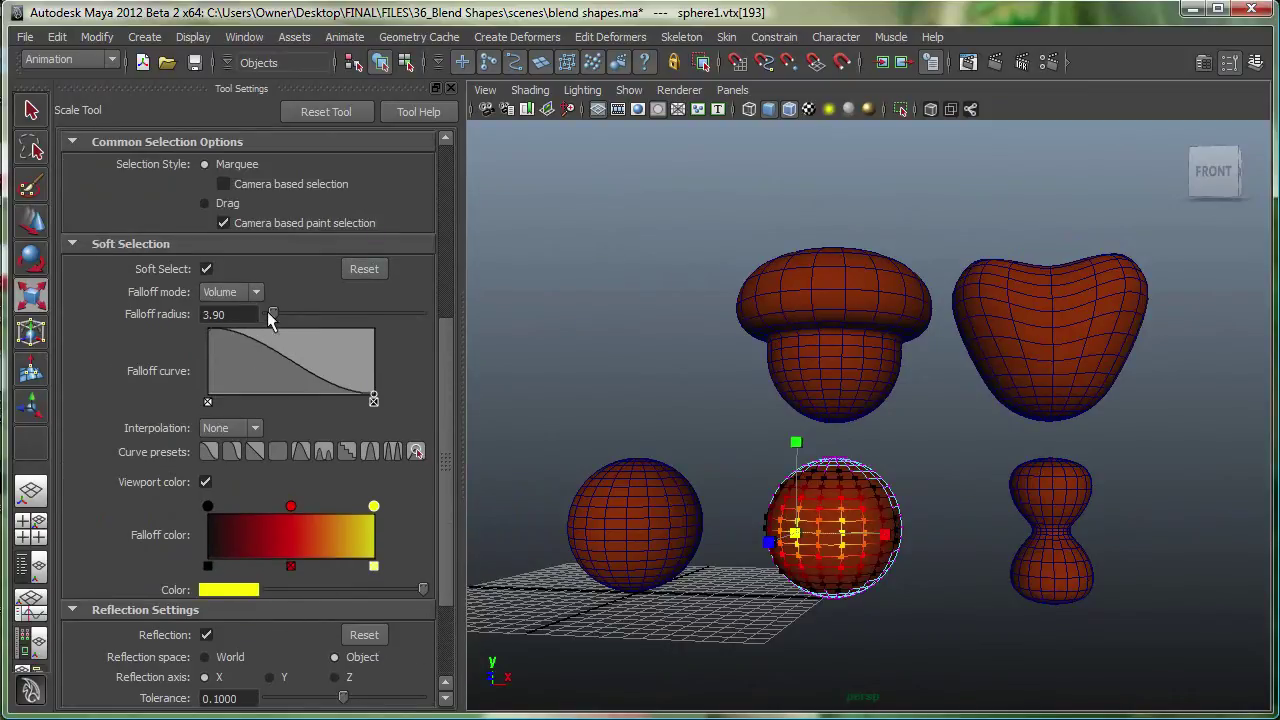
drag(274, 313, 276, 313)
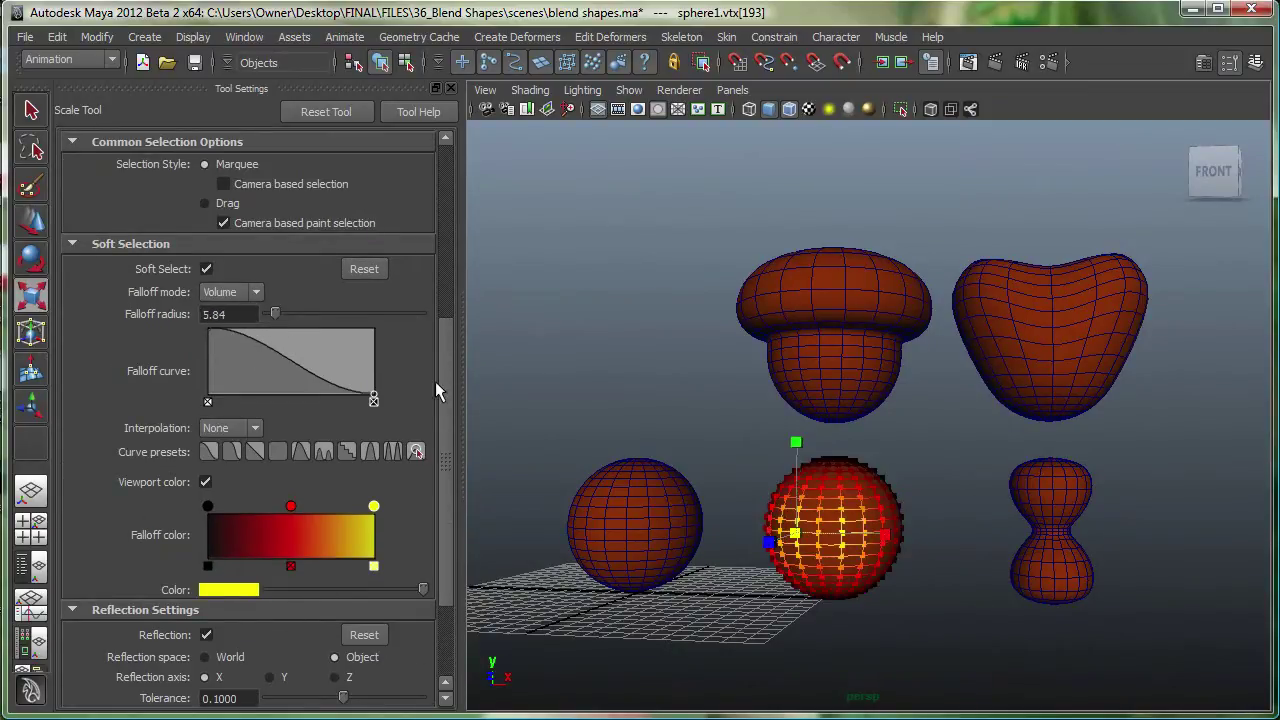
Pull the soft-selected vertices forward into a long bulge on the lower middle sphere and return to object mode.
key(w)
alt+drag(812, 558, 788, 565)
drag(764, 551, 826, 501)
right_click(868, 500)
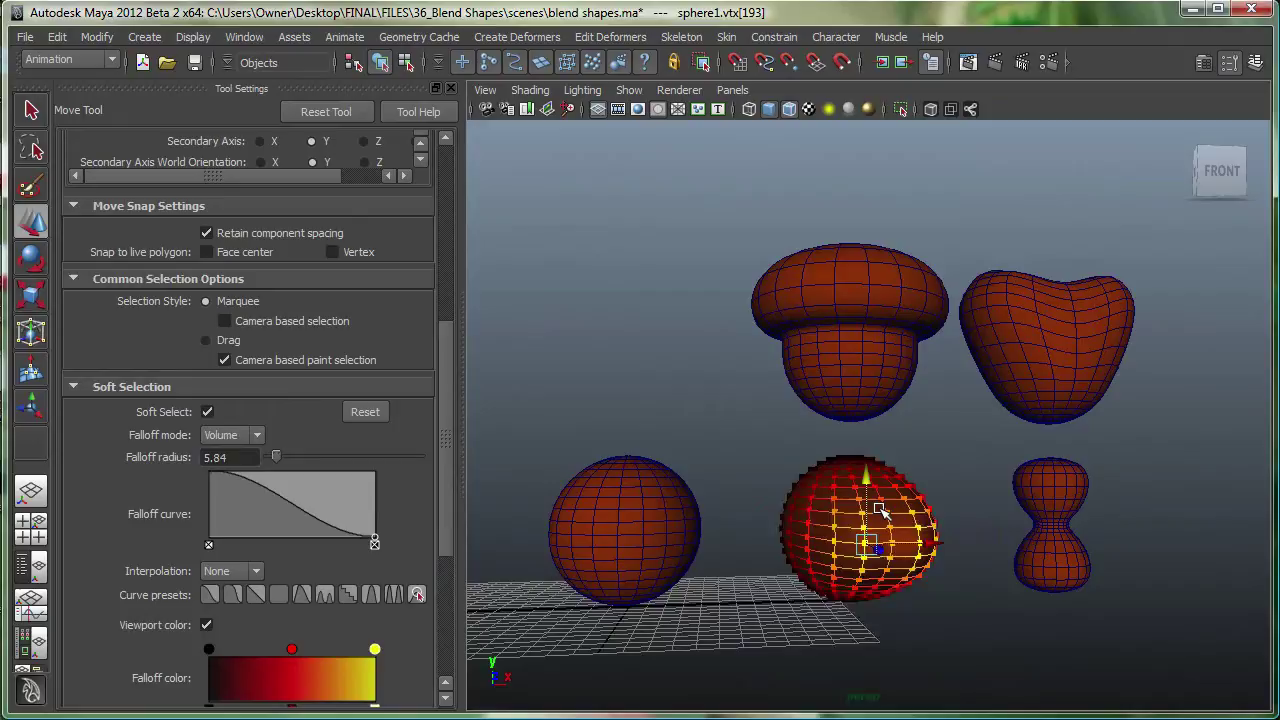
right_drag(870, 500, 900, 500)
Clear the selection, close the tool settings and frame all five shapes in the full-size perspective view.
key(space)
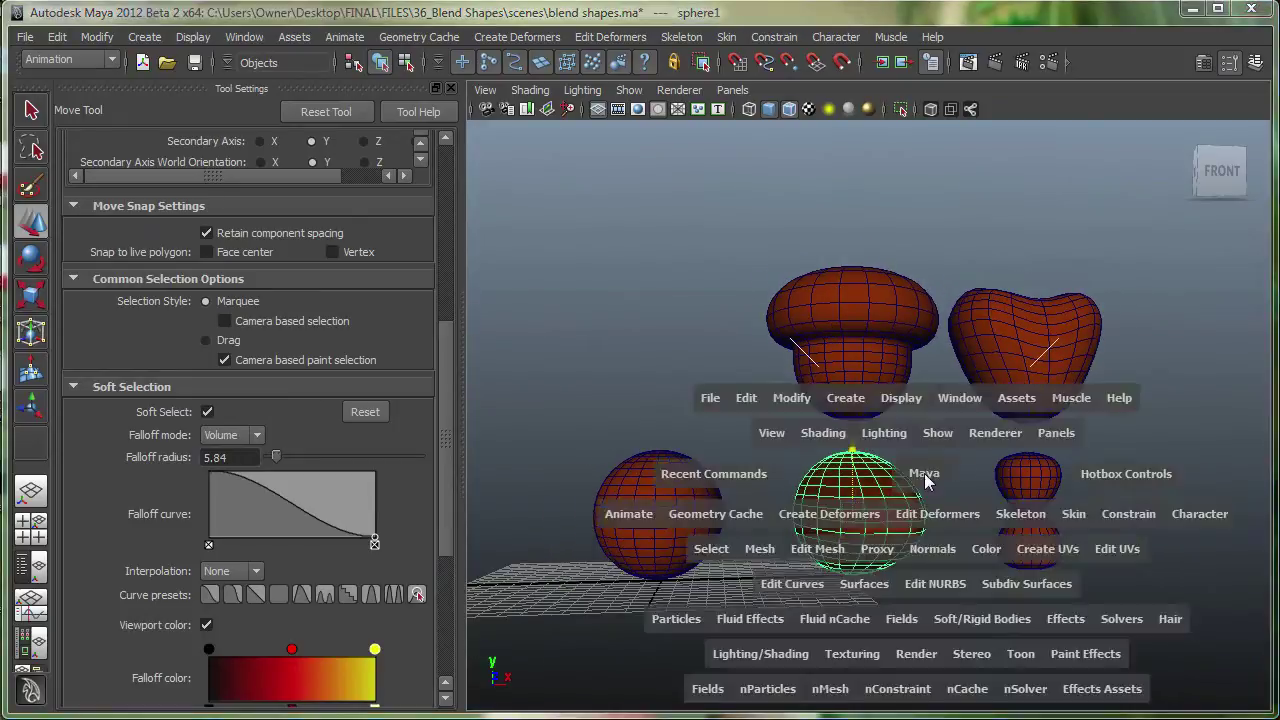
click(1003, 309)
key(a)
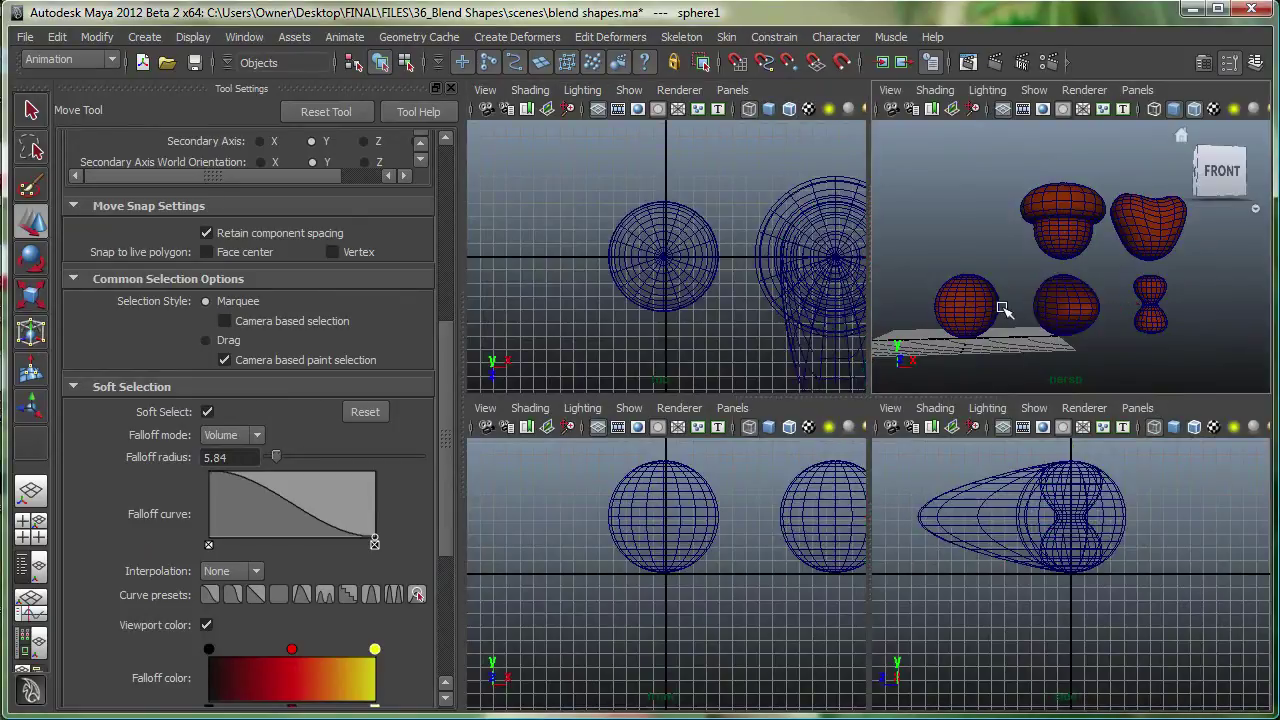
key(space)
click(449, 88)
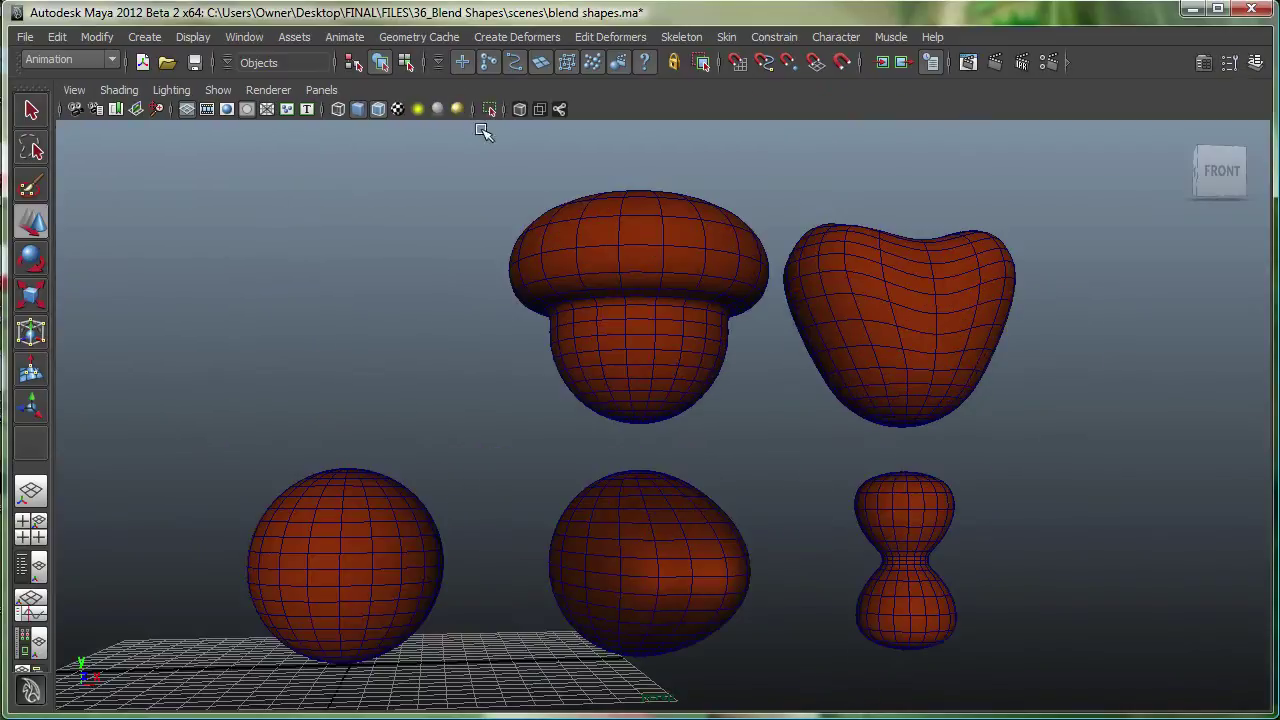
alt+drag(672, 388, 645, 398)
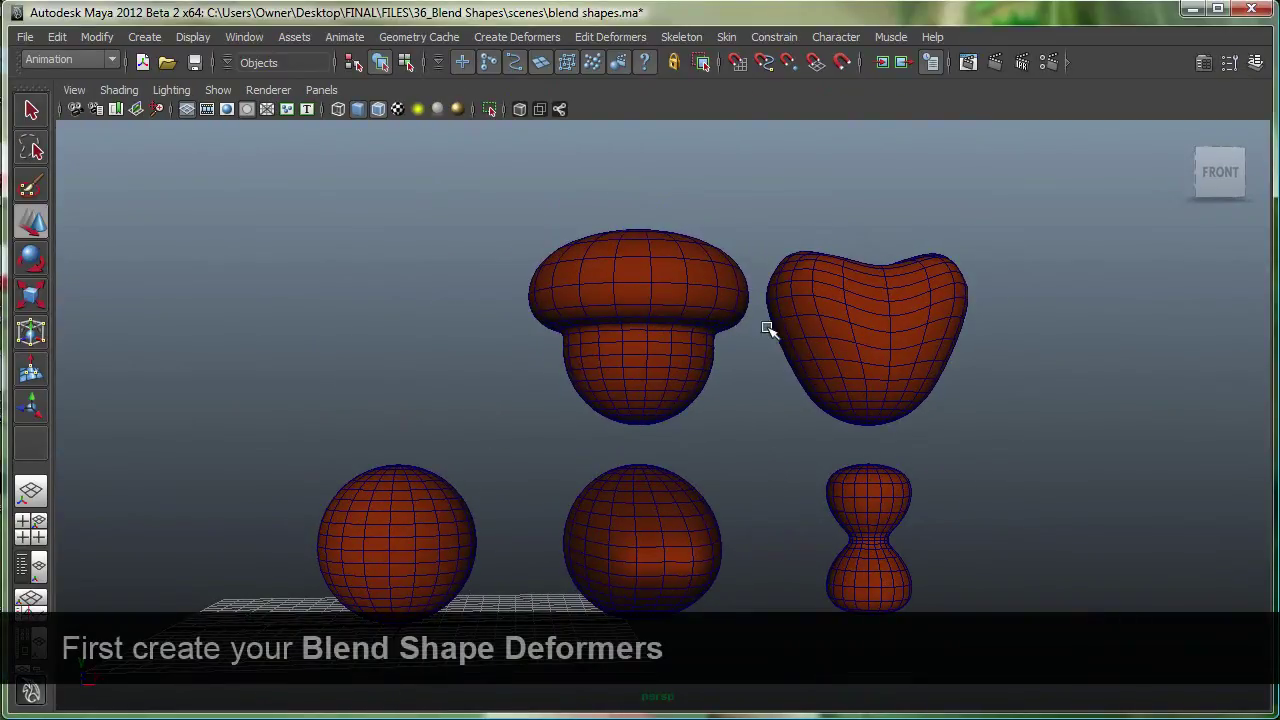
Select the mushroom and heart shapes as targets, adding the original sphere last as the base.
click(651, 278)
shift+click(857, 366)
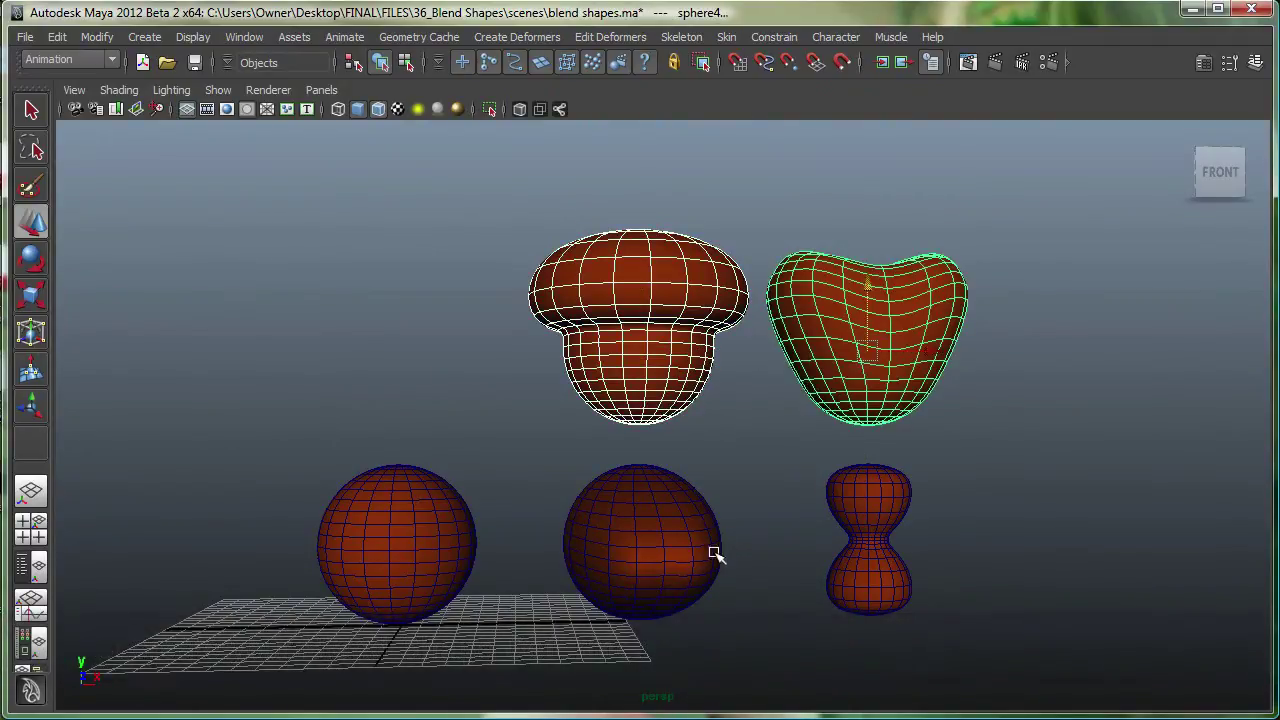
shift+click(440, 526)
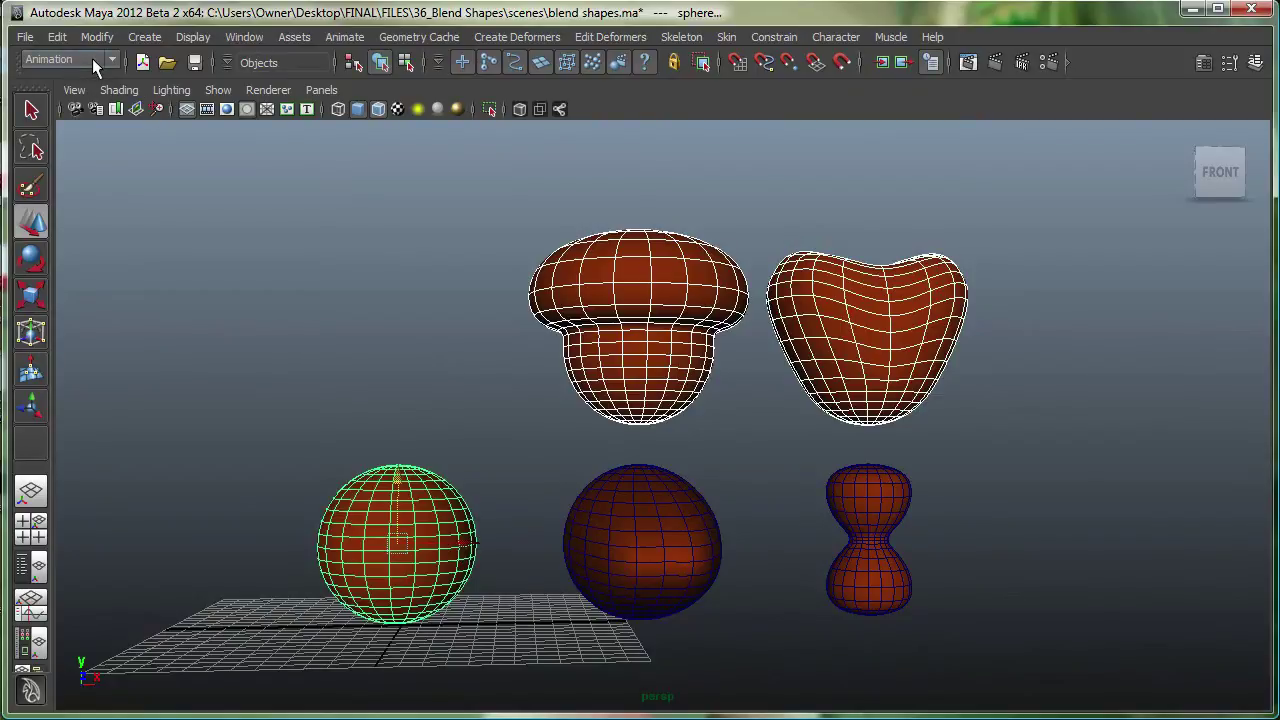
Create a blend shape node named A from the selected mushroom, heart and base sphere, and clear the selection.
click(518, 37)
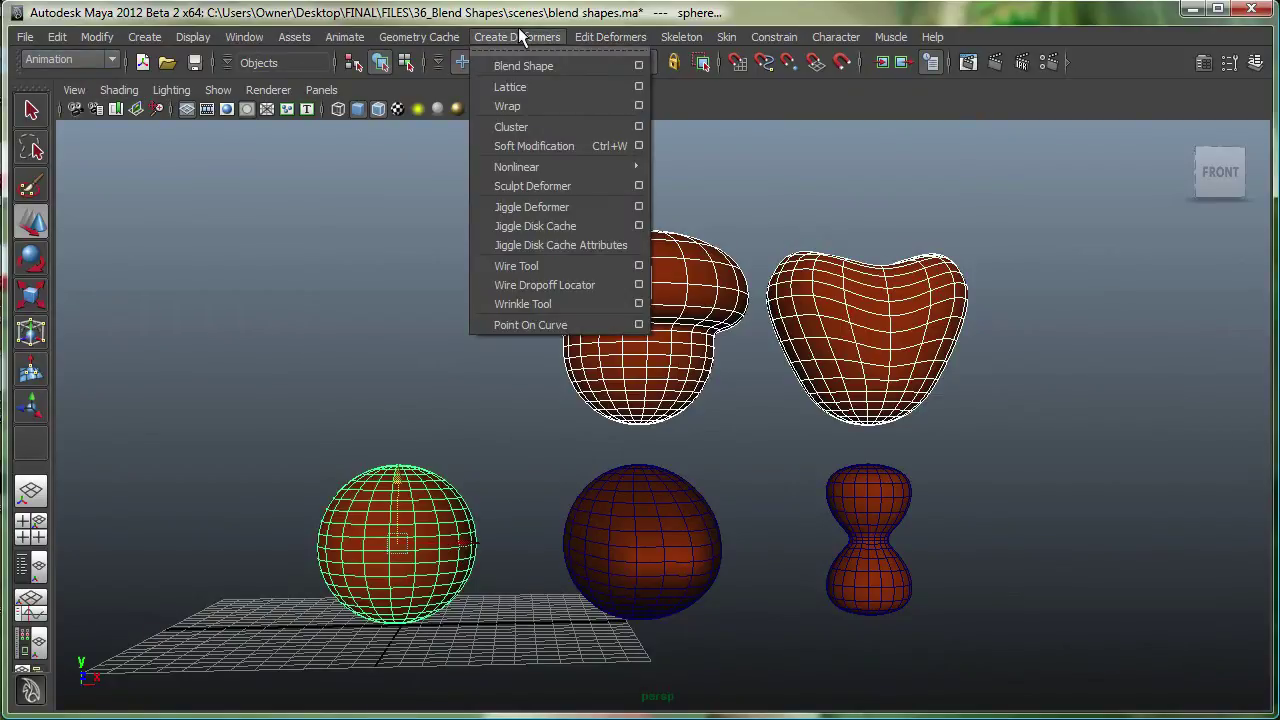
click(640, 65)
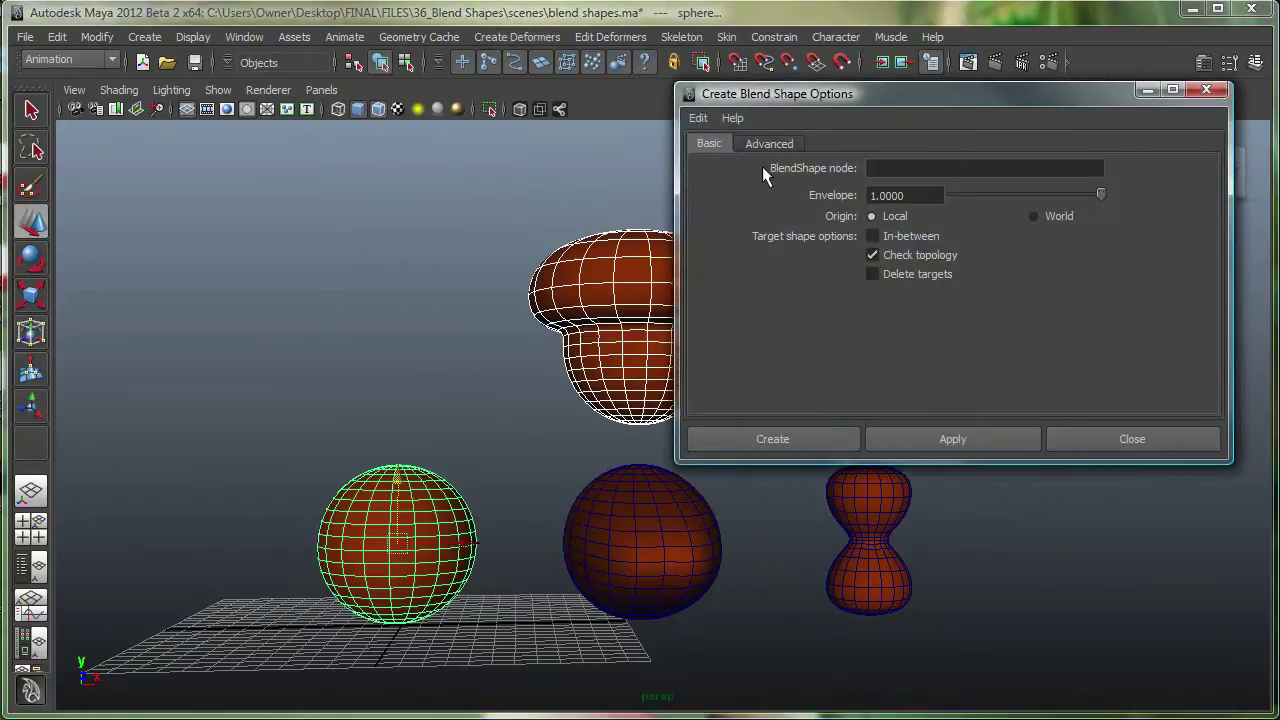
click(882, 167)
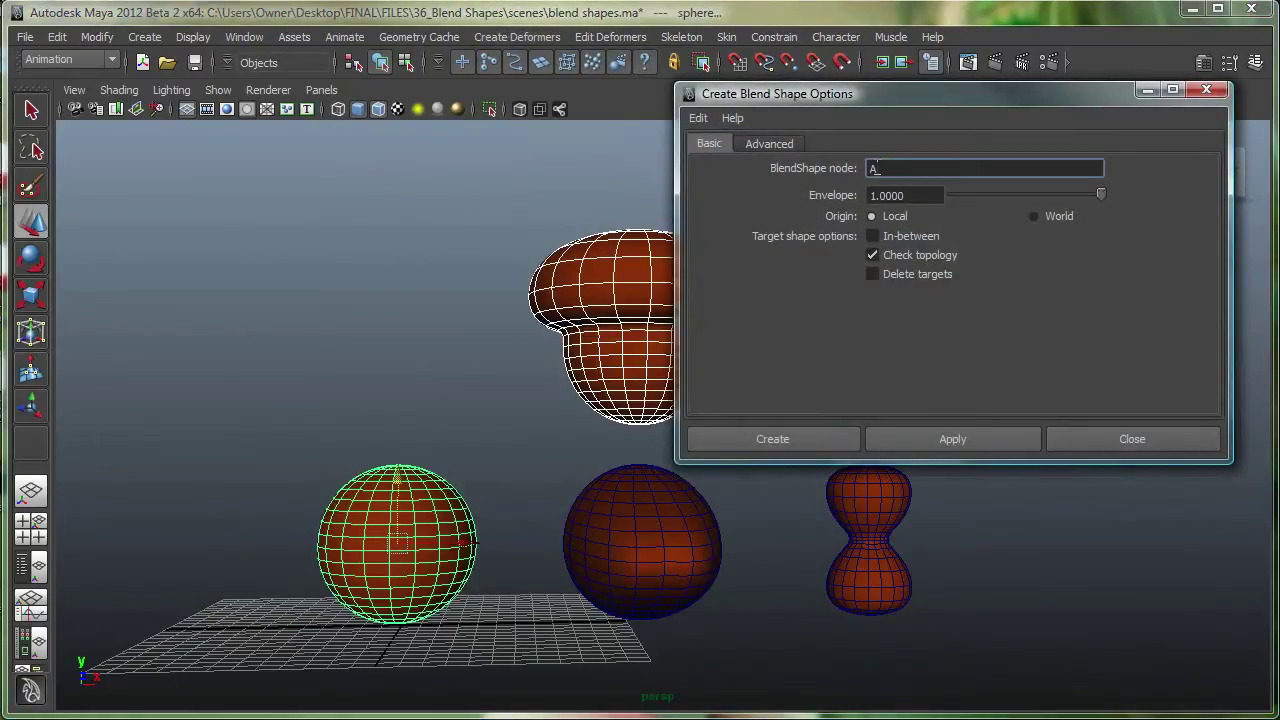
click(785, 440)
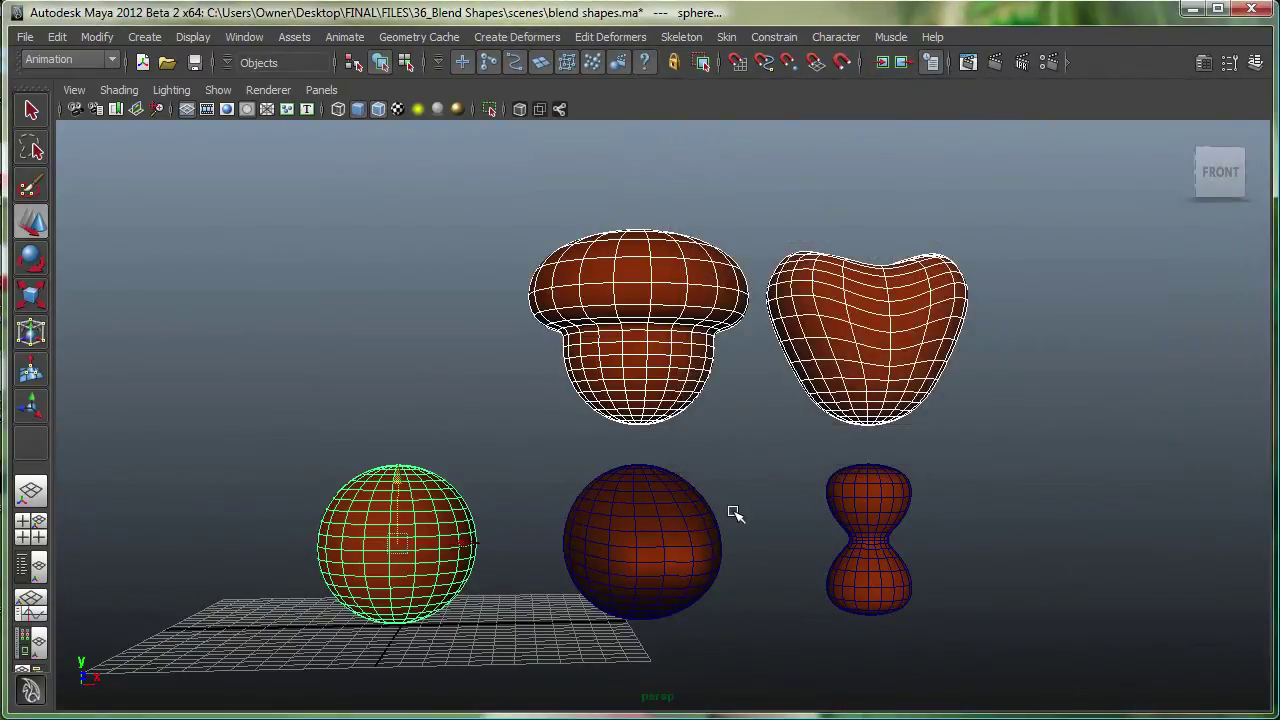
click(757, 573)
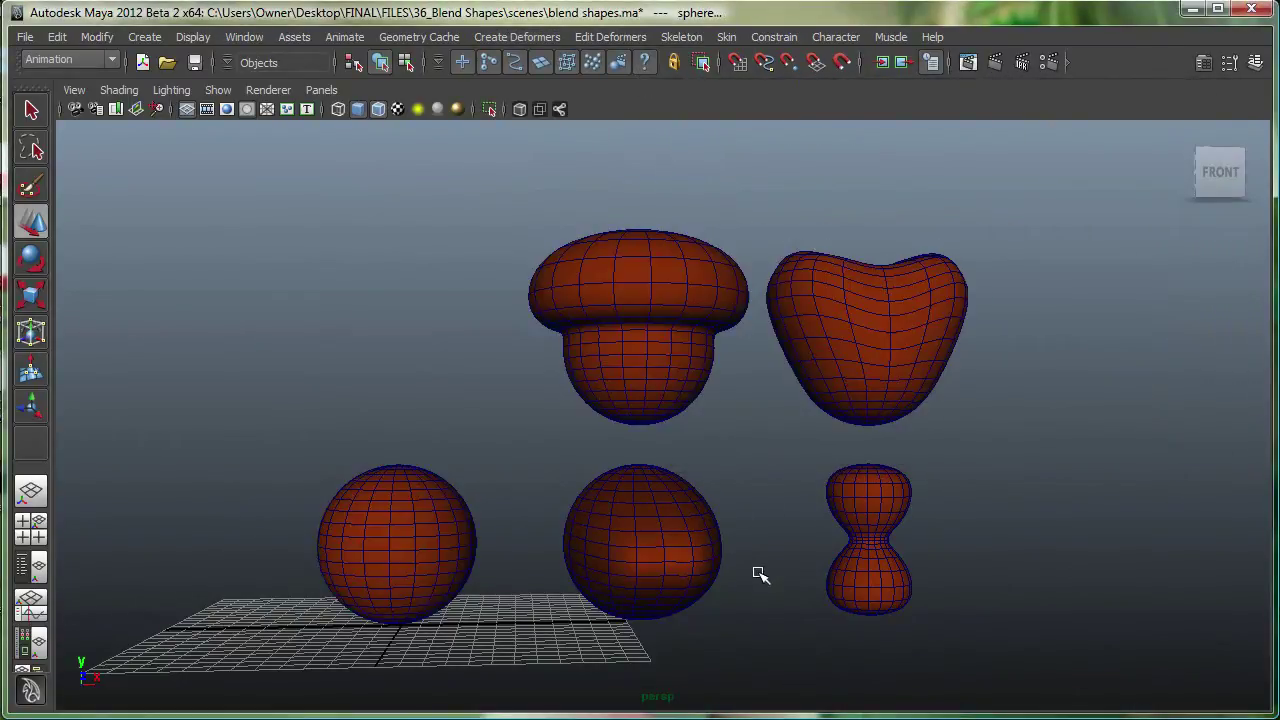
Create a blend shape node named B with the bulged sphere as target and the original sphere as base.
click(646, 517)
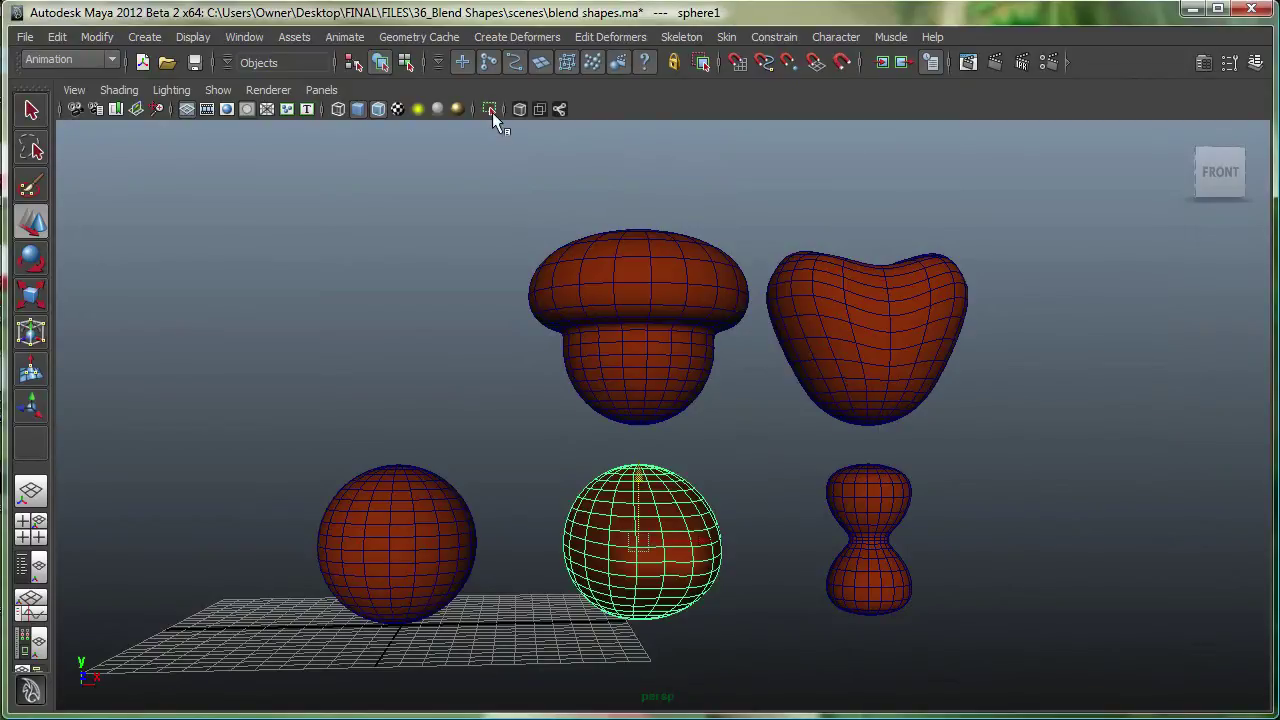
shift+click(410, 514)
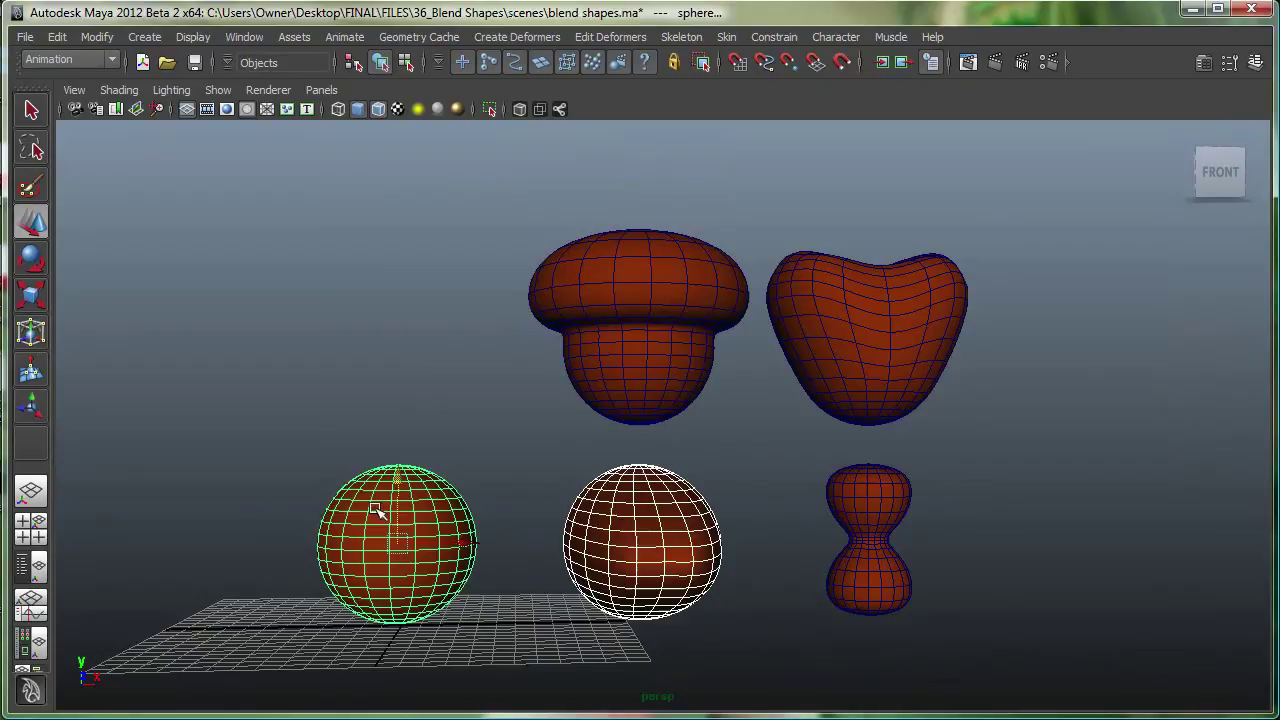
click(505, 35)
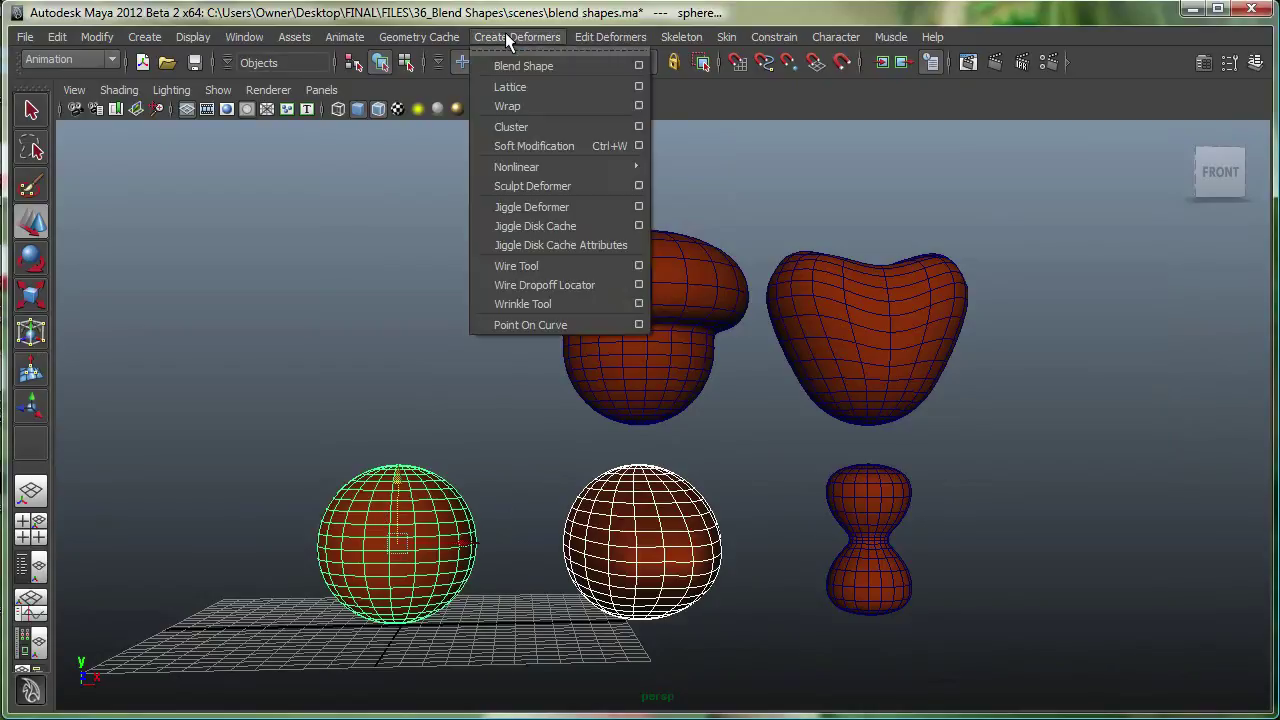
click(638, 65)
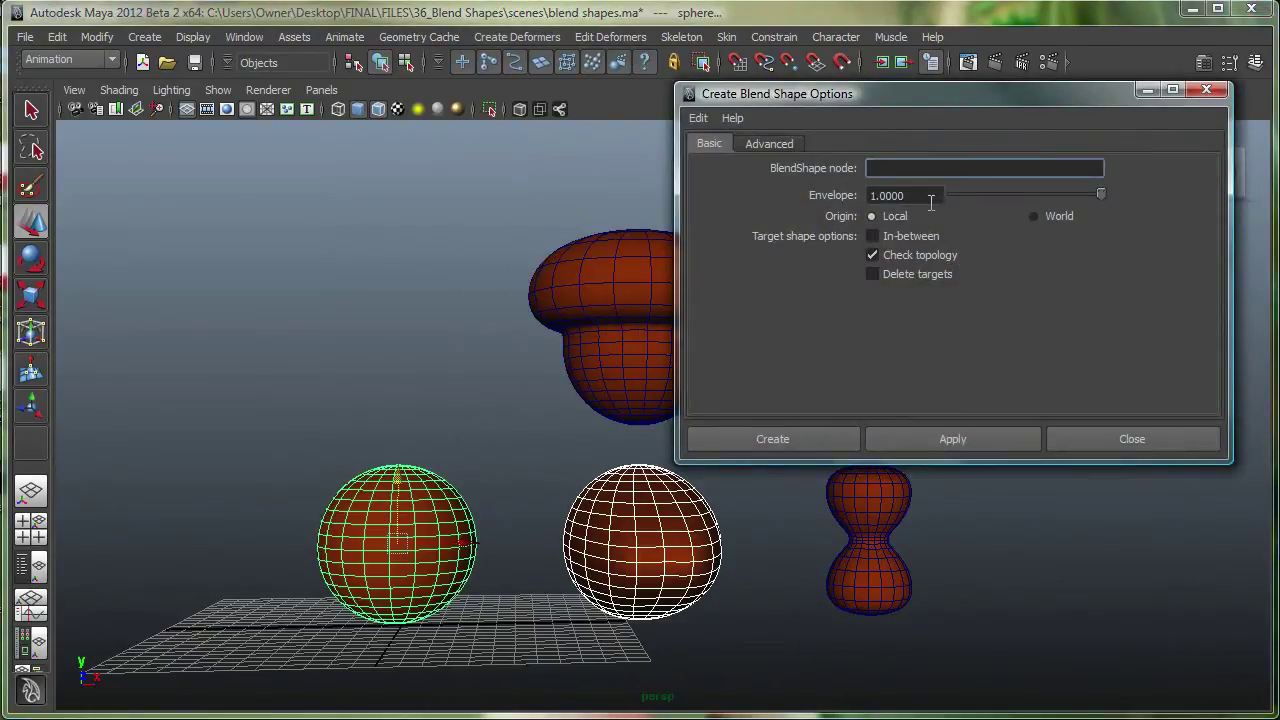
click(814, 437)
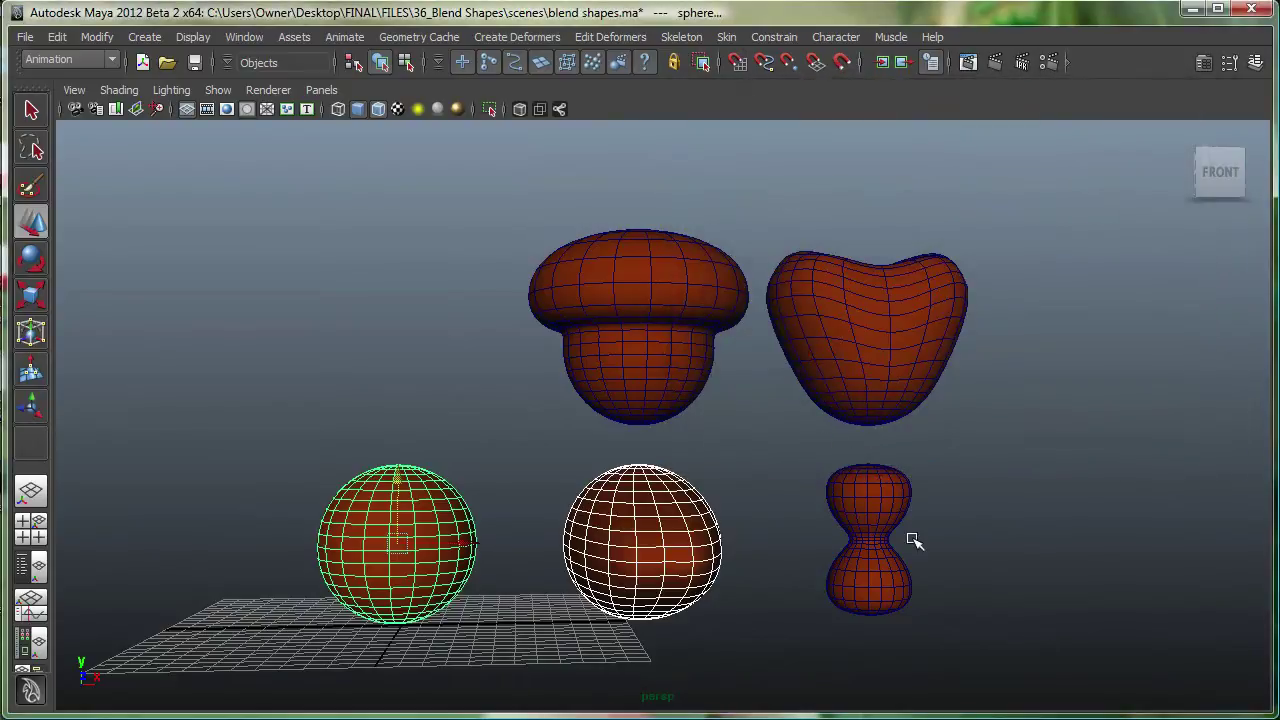
Create a blend shape node named C with the hourglass shape as target and the original sphere as base.
click(884, 500)
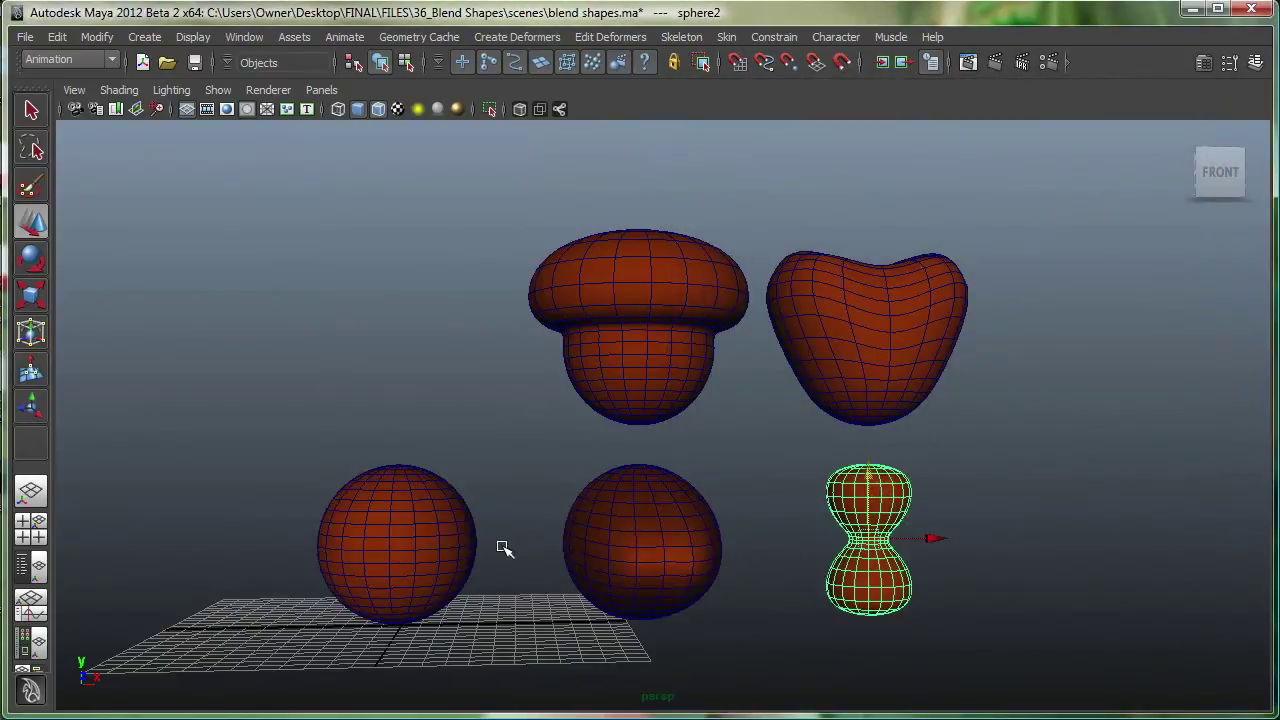
shift+click(407, 507)
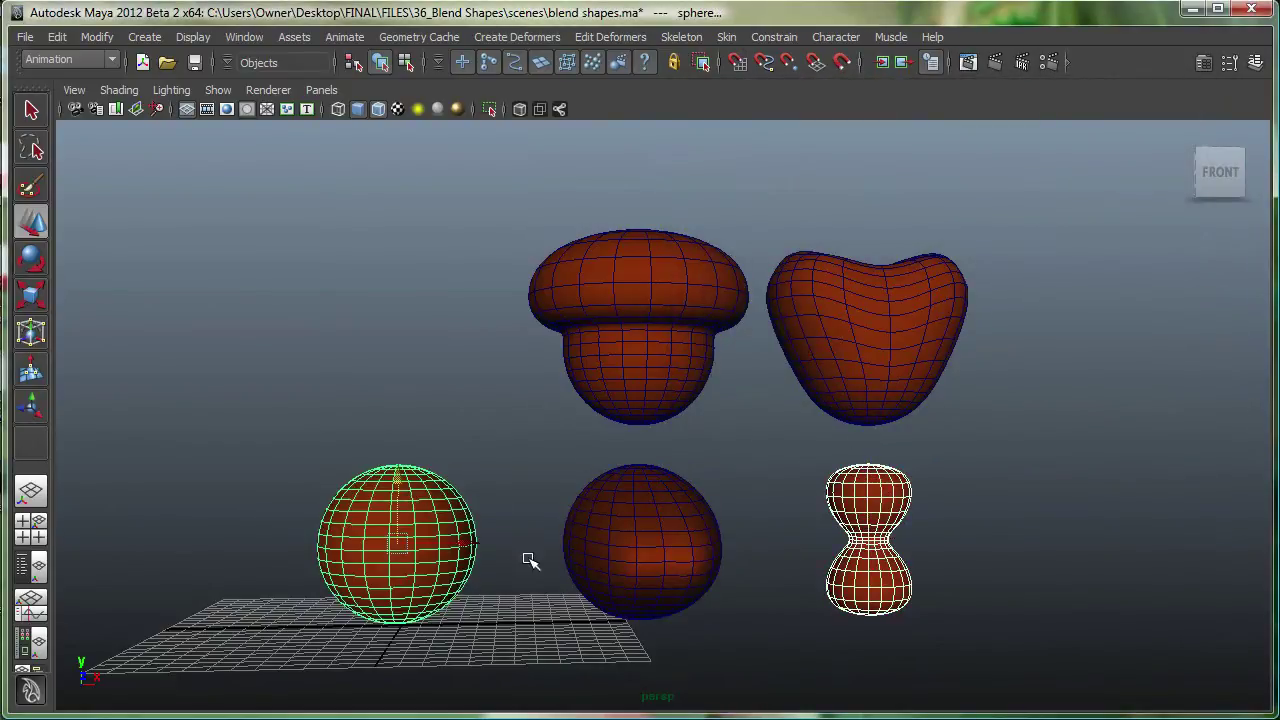
click(515, 36)
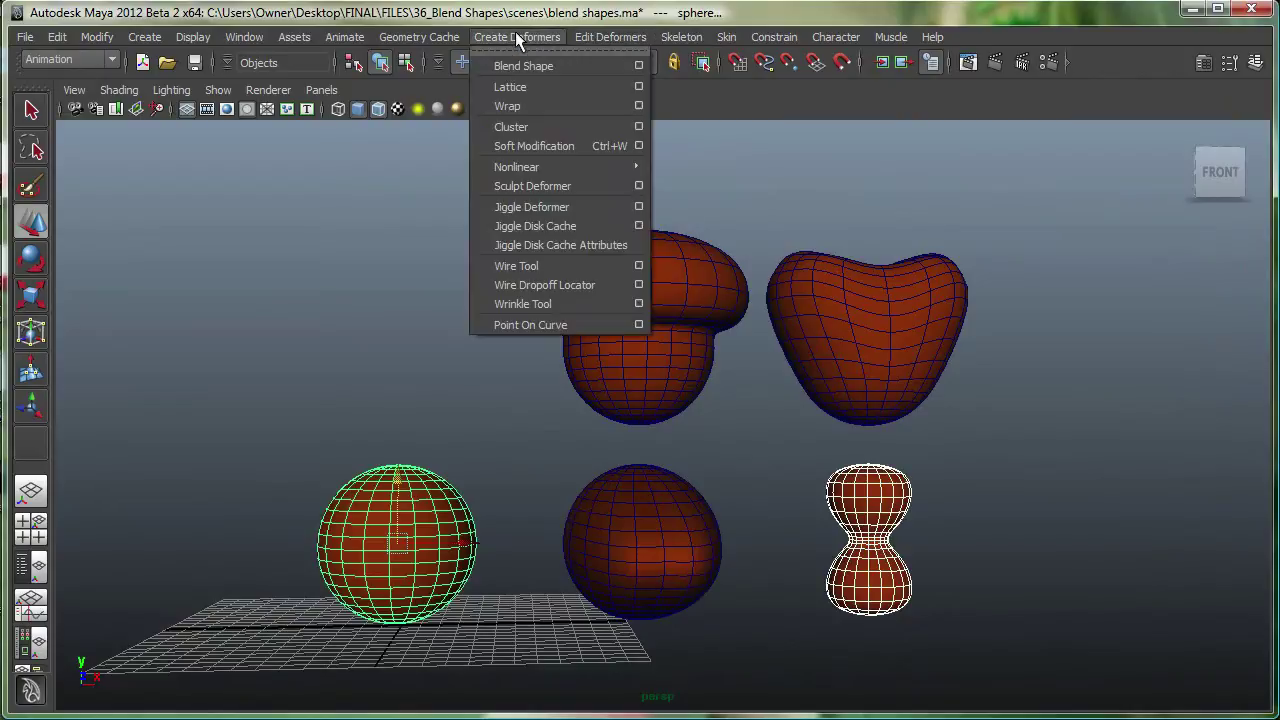
click(638, 65)
click(887, 167)
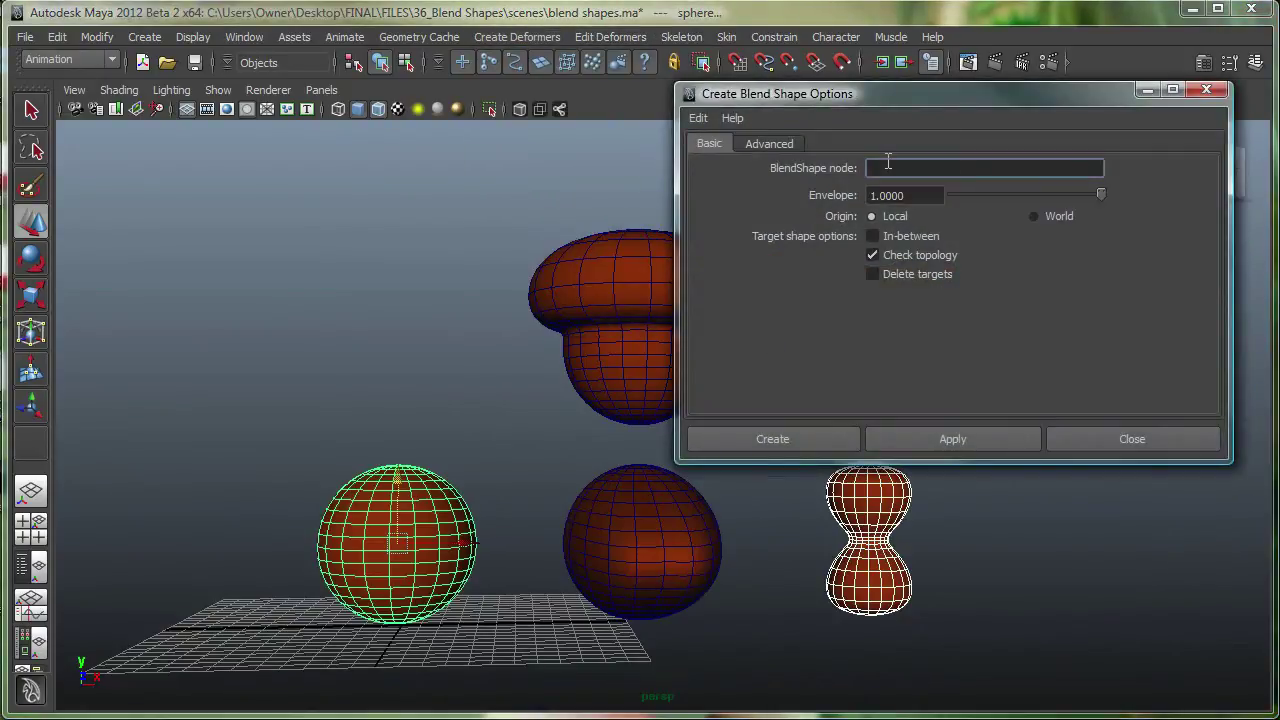
click(801, 446)
click(801, 445)
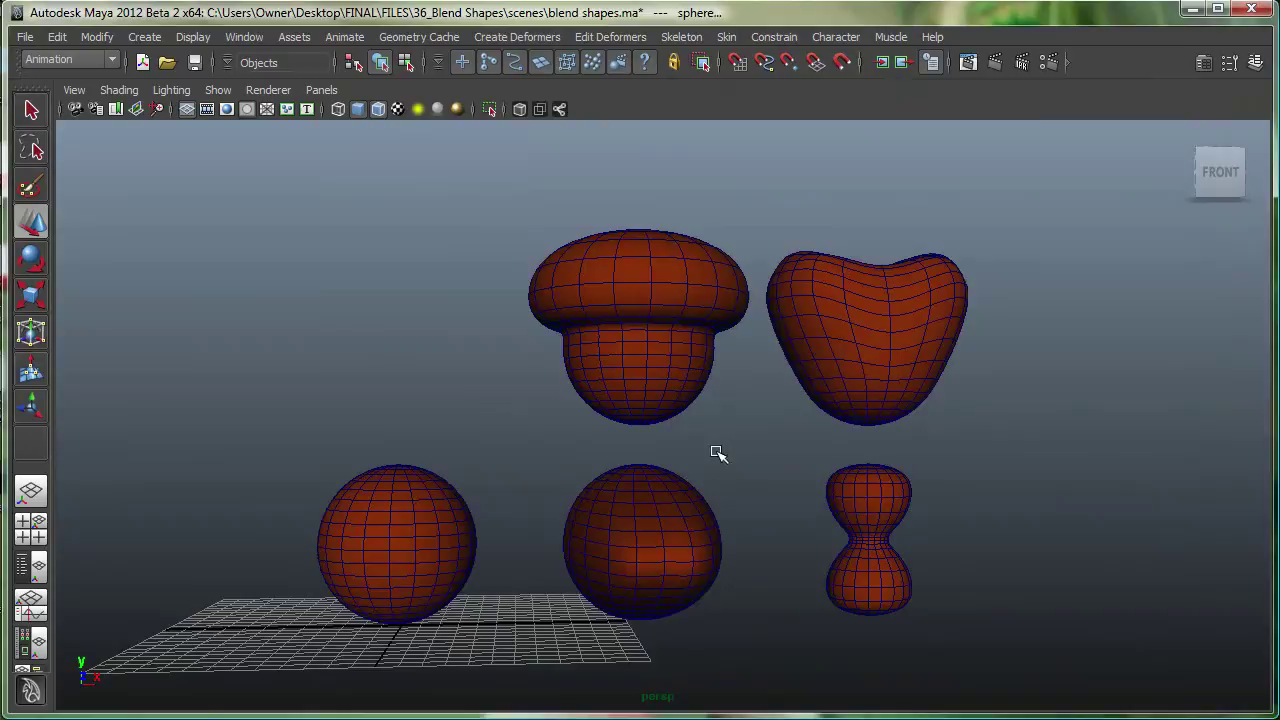
Open the Blend Shape editor, widen its window and review the sliders of nodes A, B and C.
alt+drag(717, 454, 688, 445)
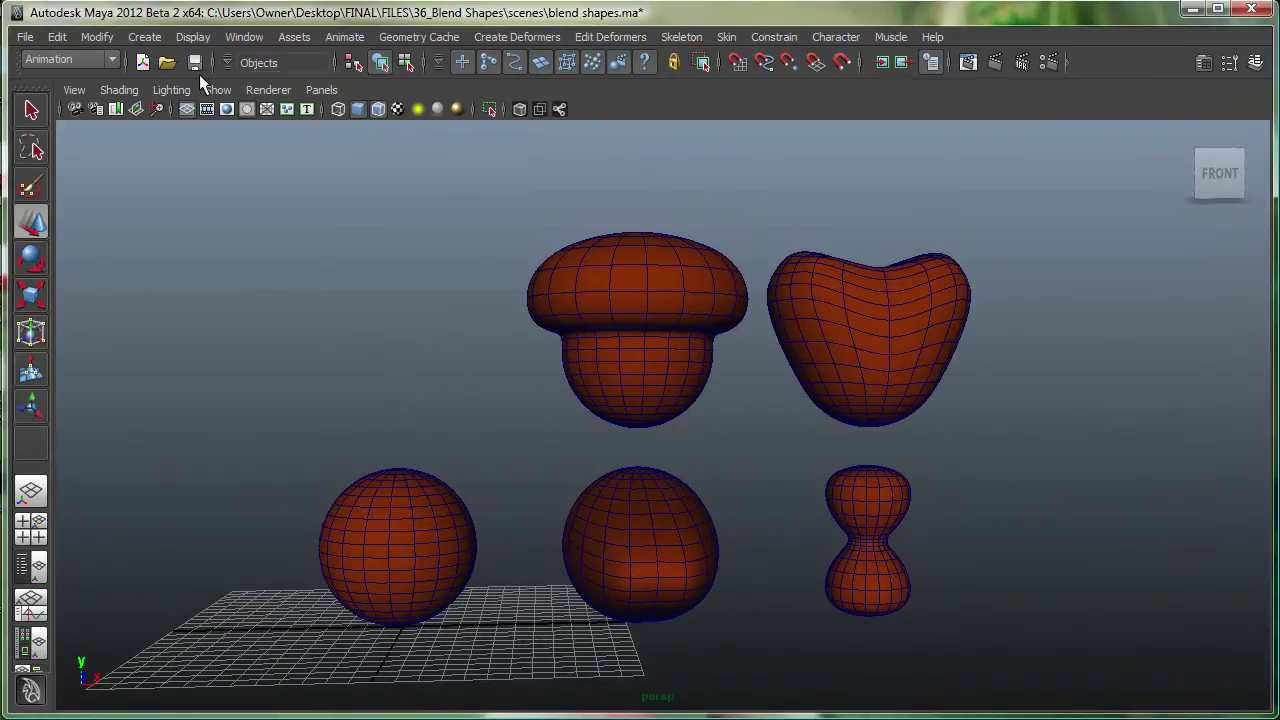
click(252, 35)
mouse_move(286, 105)
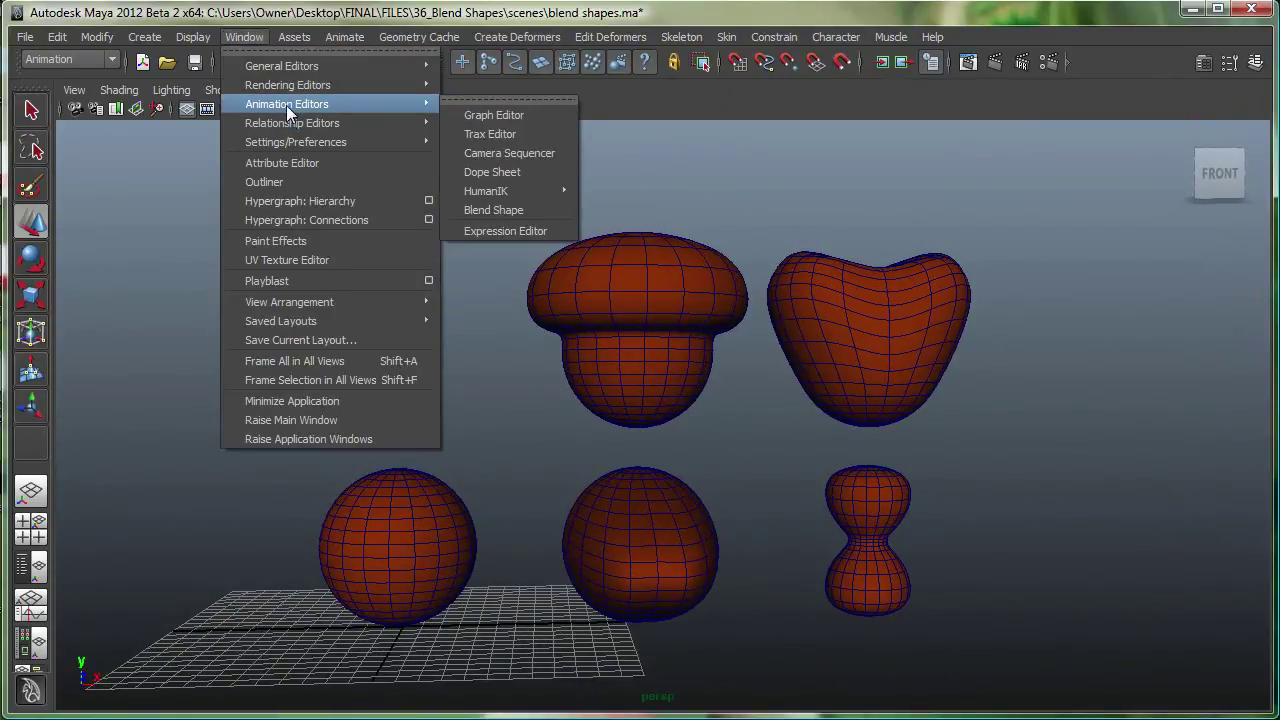
click(491, 207)
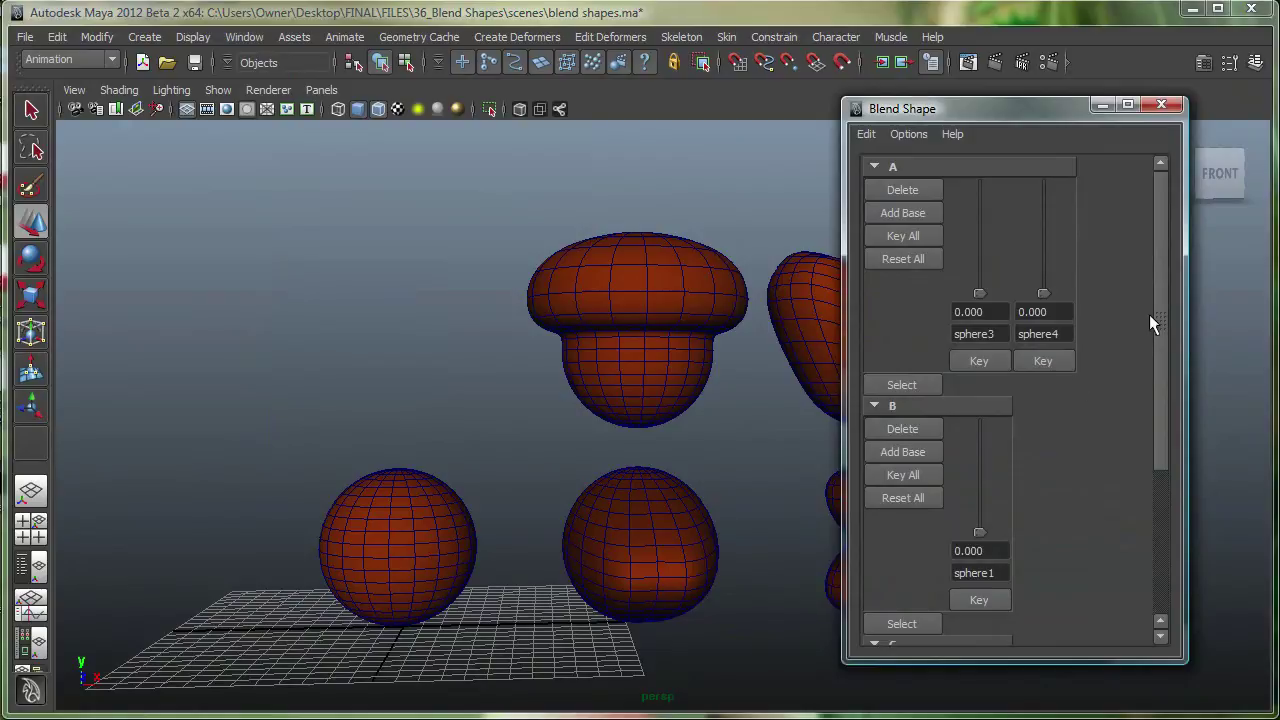
drag(1161, 417, 1145, 556)
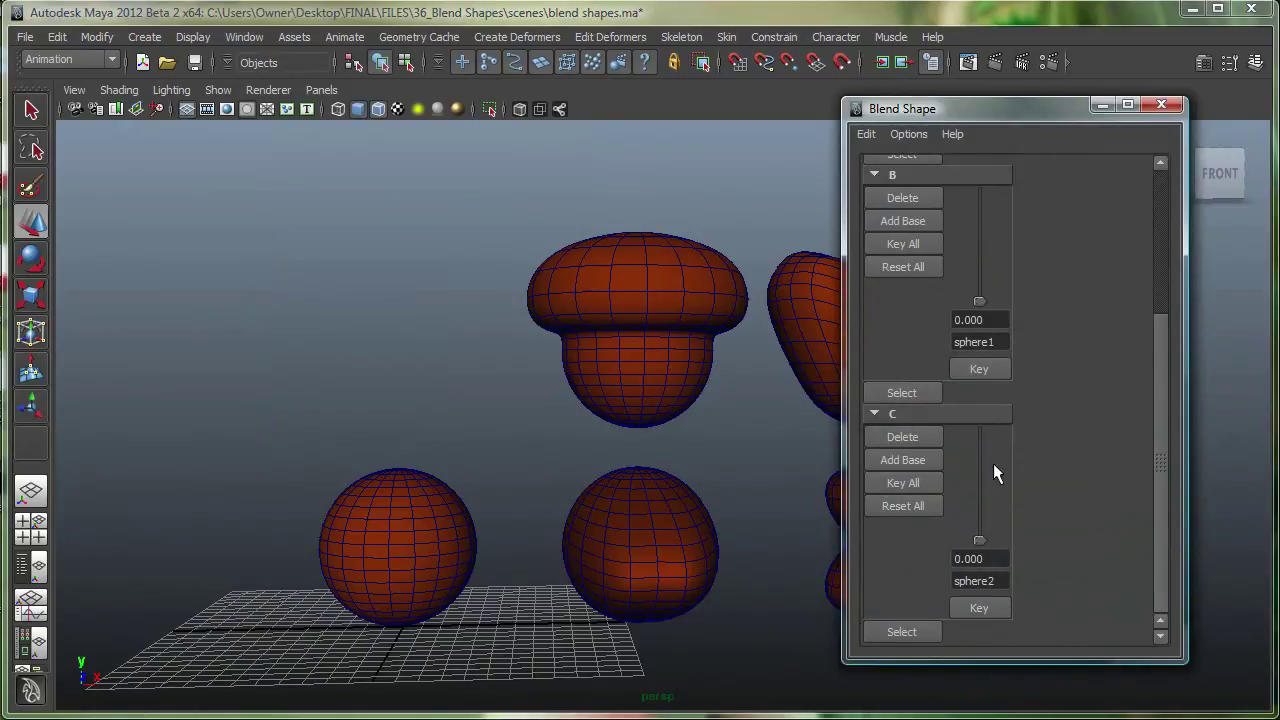
drag(845, 178, 797, 180)
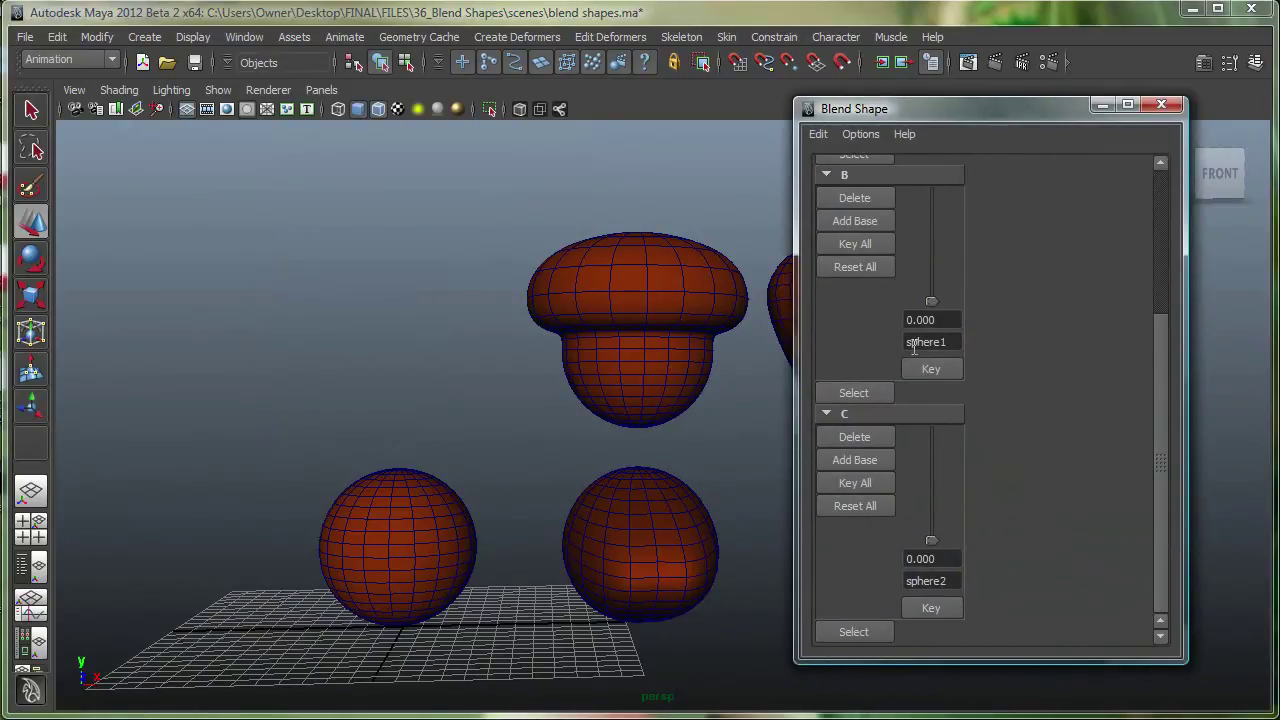
drag(1154, 364, 1183, 197)
Switch the Blend Shape editor to horizontal sliders and resize its window to fit all three nodes and their key controls.
click(852, 134)
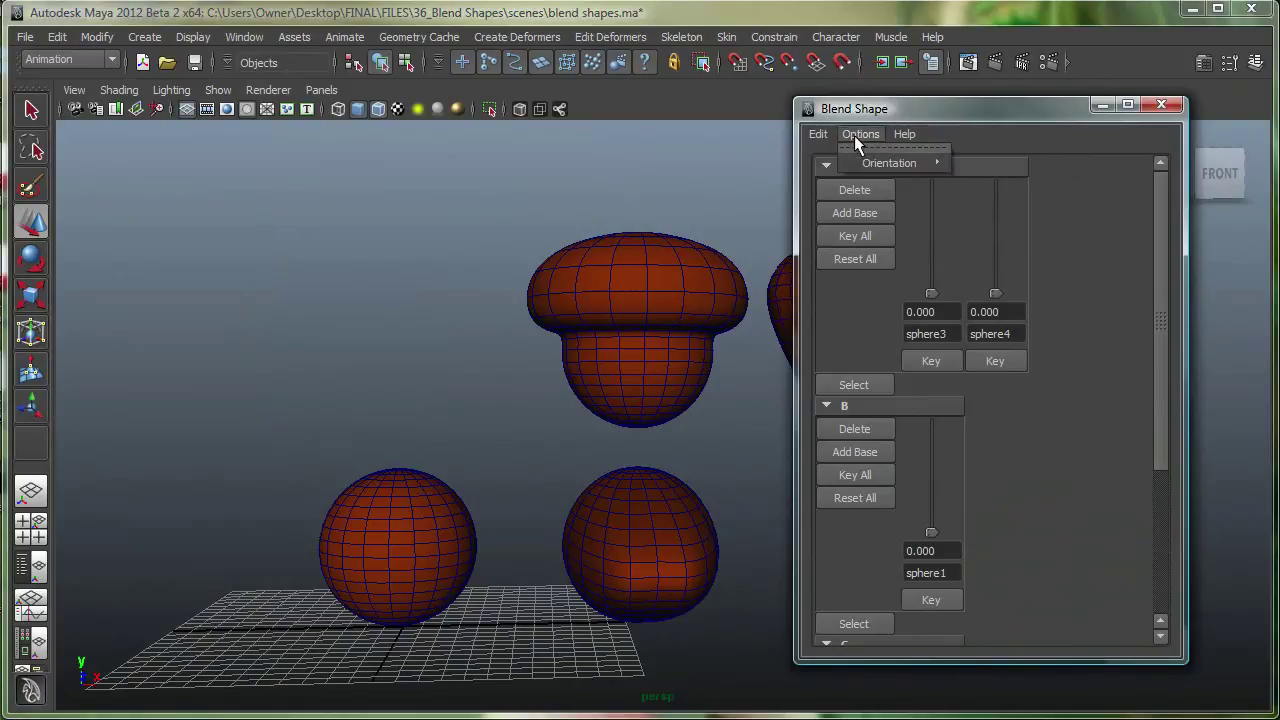
mouse_move(873, 157)
click(995, 182)
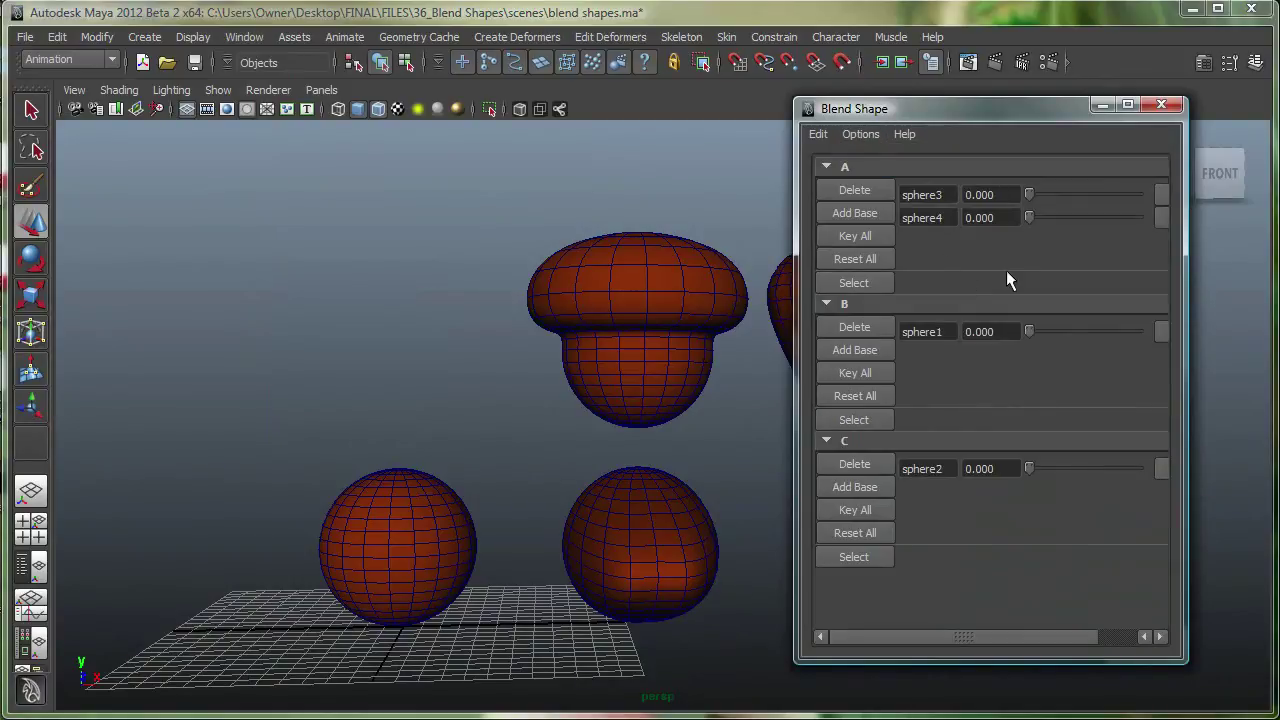
drag(1186, 547, 1258, 553)
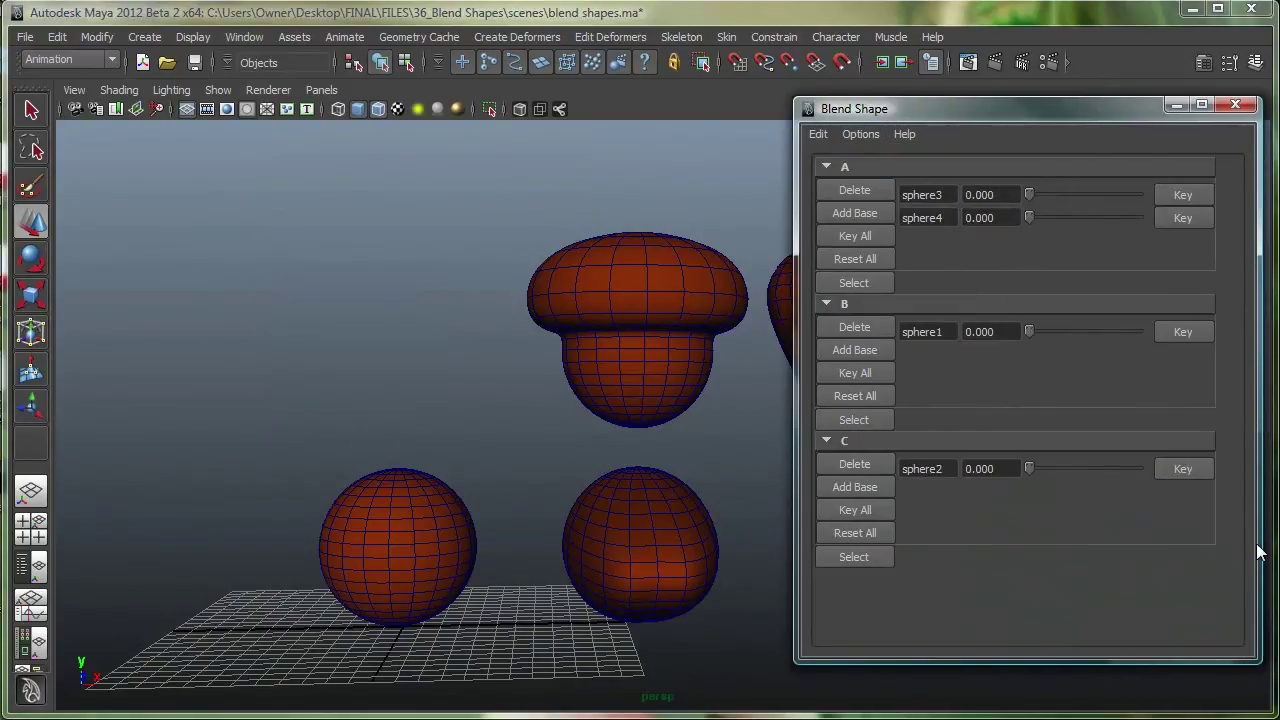
drag(1262, 657, 1255, 595)
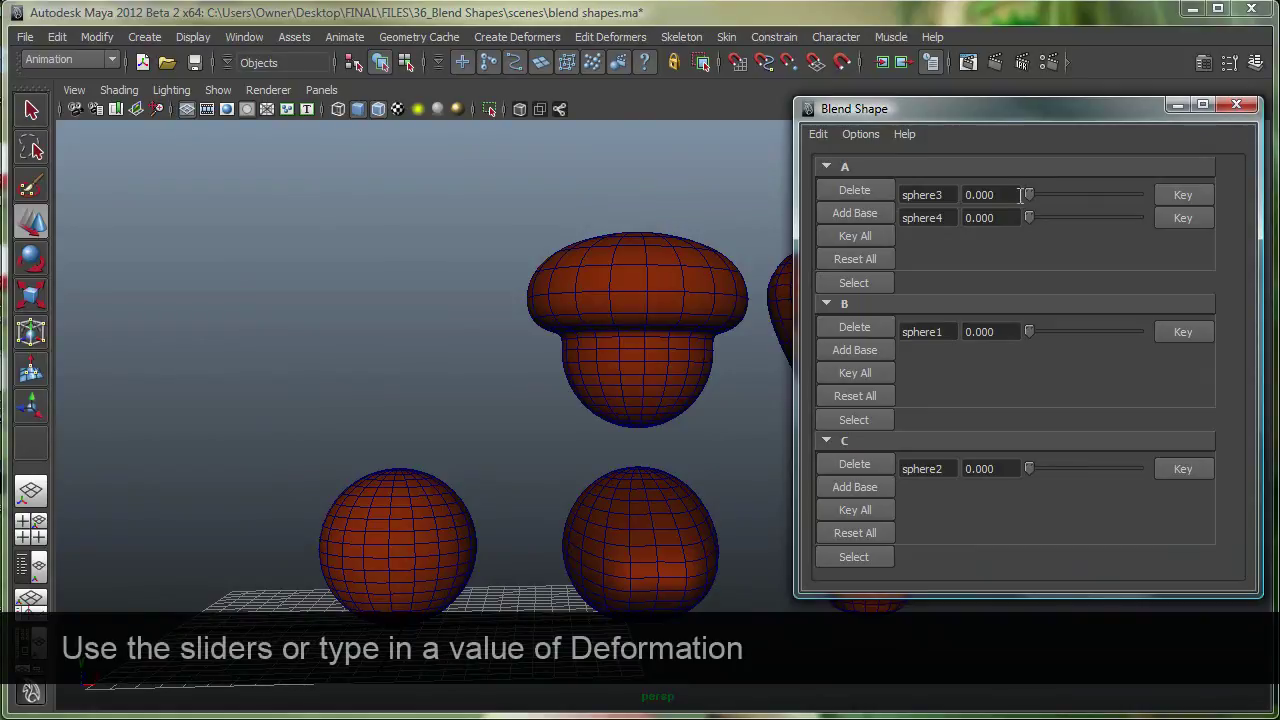
Test the target sliders of blend shapes A, B and C on the original sphere, returning every weight to 0.
drag(1033, 191, 1020, 225)
alt+drag(484, 452, 437, 449)
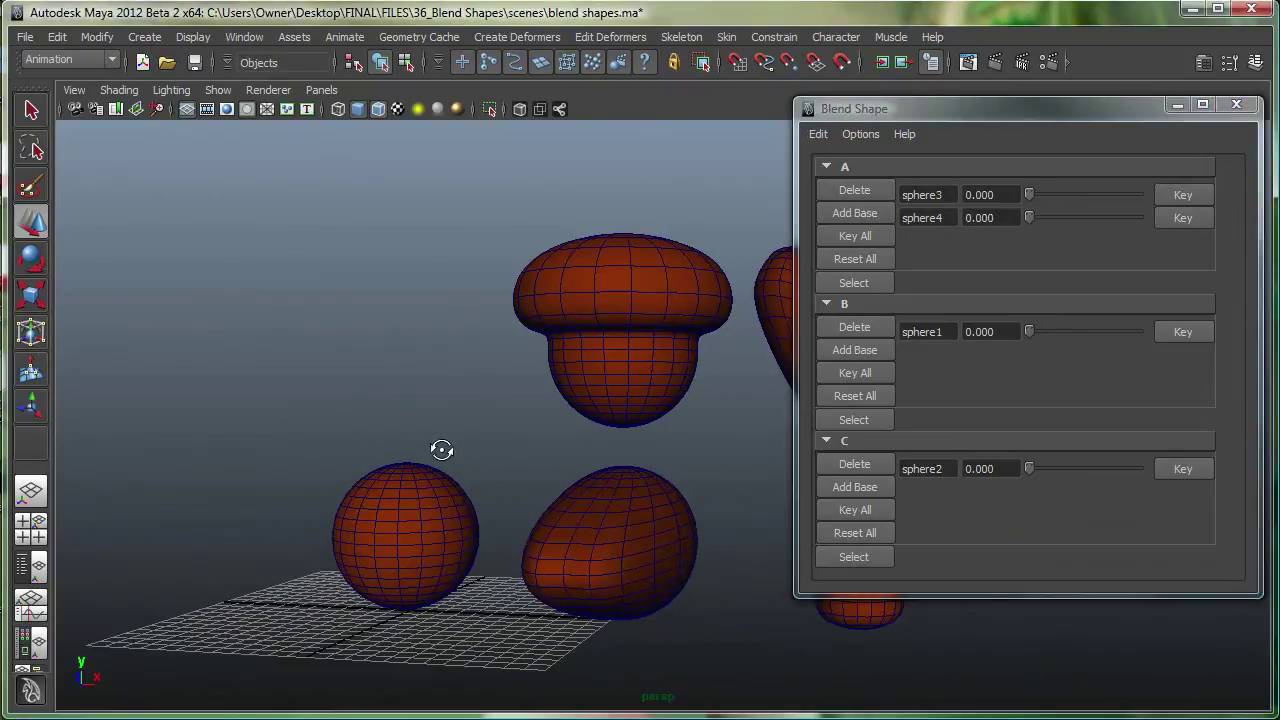
drag(1029, 331, 931, 338)
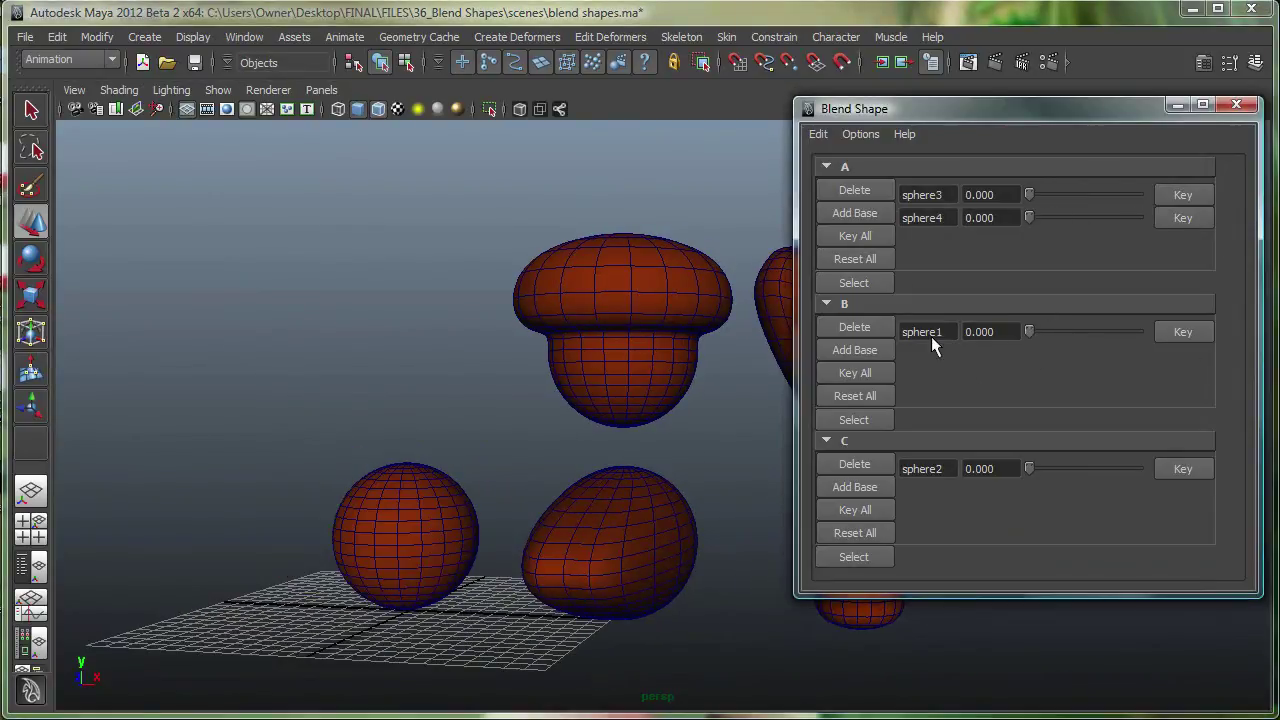
drag(1027, 465, 895, 460)
Raise the sphere3 weight of blend shape A to 1.000, and enter 2 as an exaggerated weight.
scroll(557, 449, up, 2)
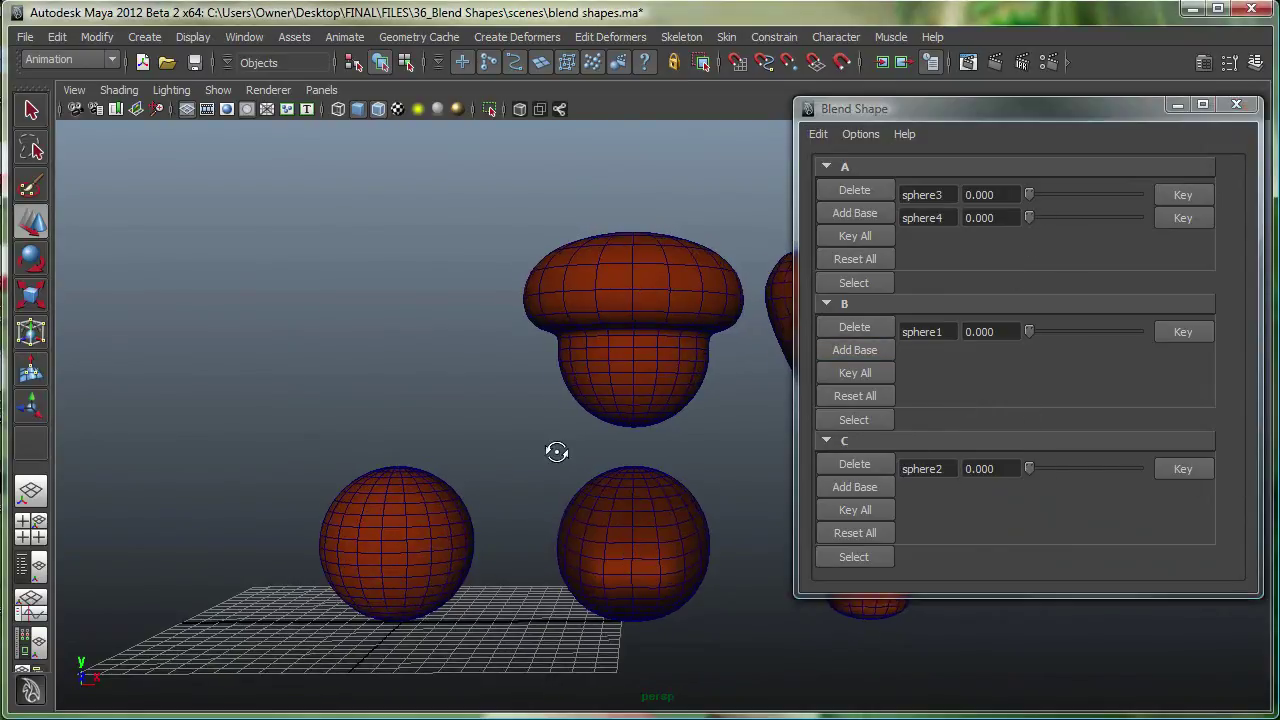
scroll(594, 474, up, 2)
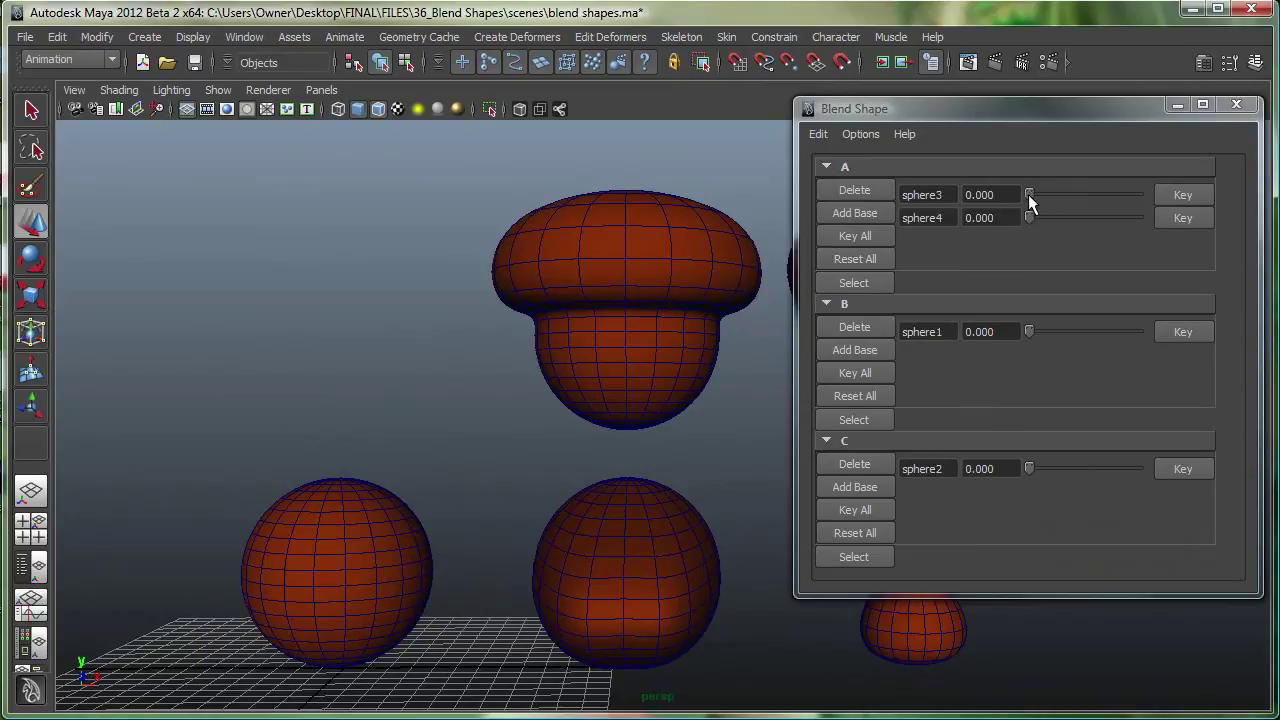
drag(1028, 194, 1179, 204)
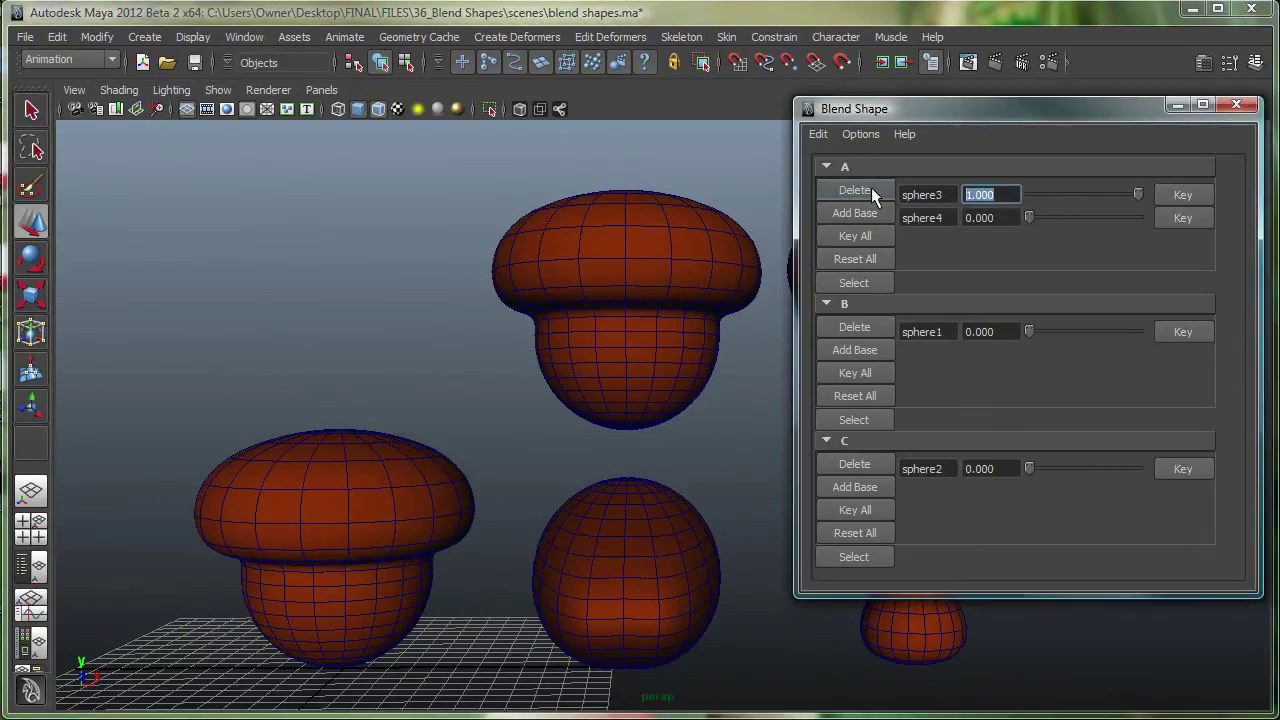
text(2)
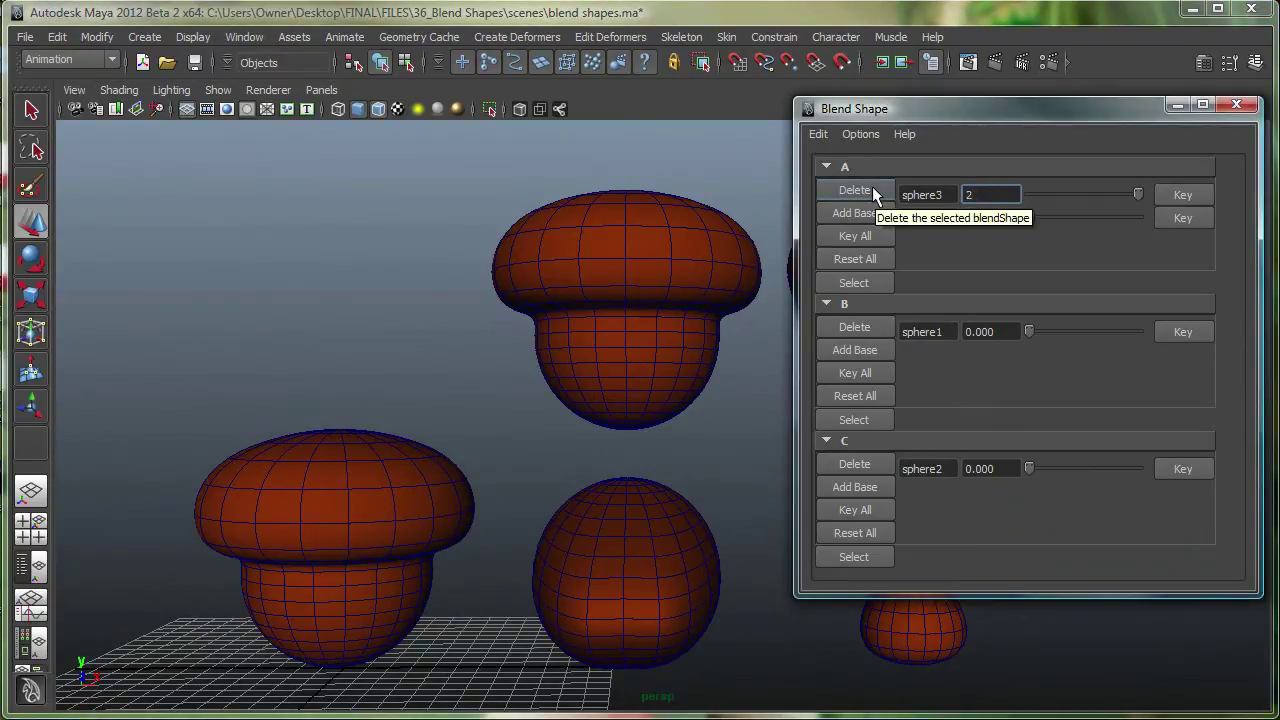